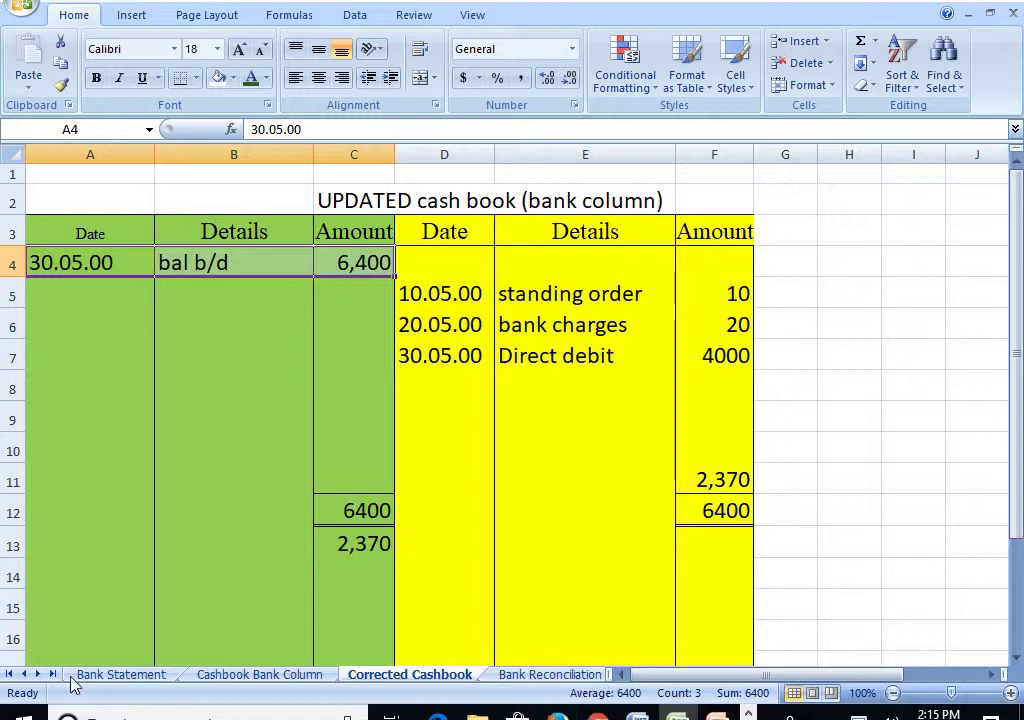
Review the standing order, bank charges and direct debit amounts in Sheet3's bank statement, along with their UCB - CR note.
{"action": "left_click", "coordinate": [448, 675]}
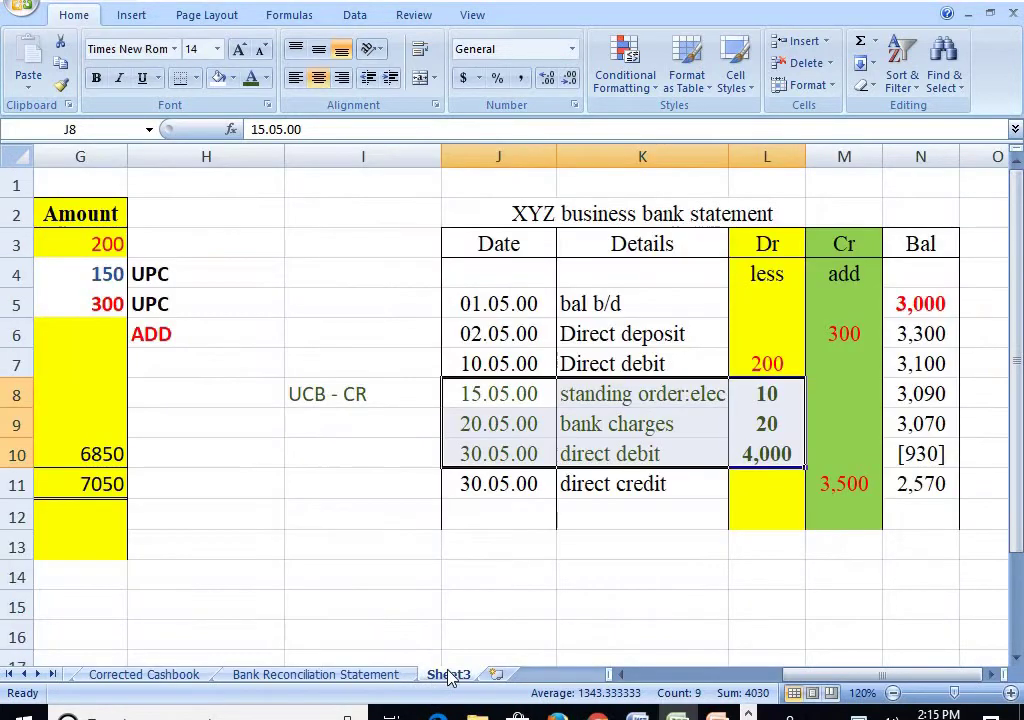
{"action": "left_click", "coordinate": [777, 550]}
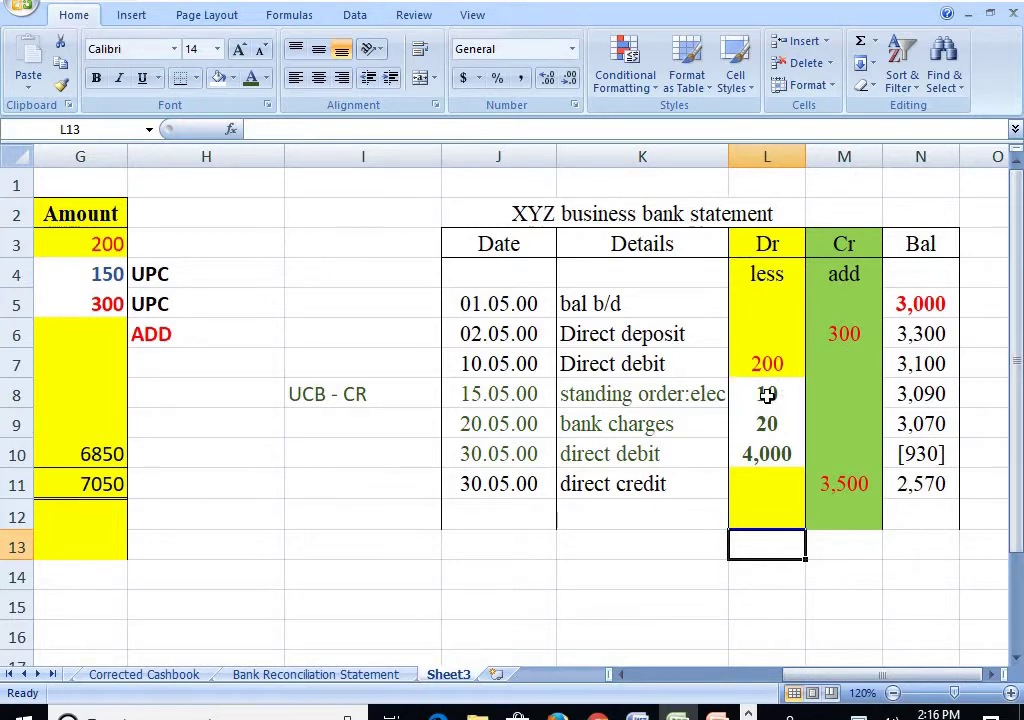
{"action": "left_click_drag", "start_coordinate": [767, 393], "coordinate": [774, 449]}
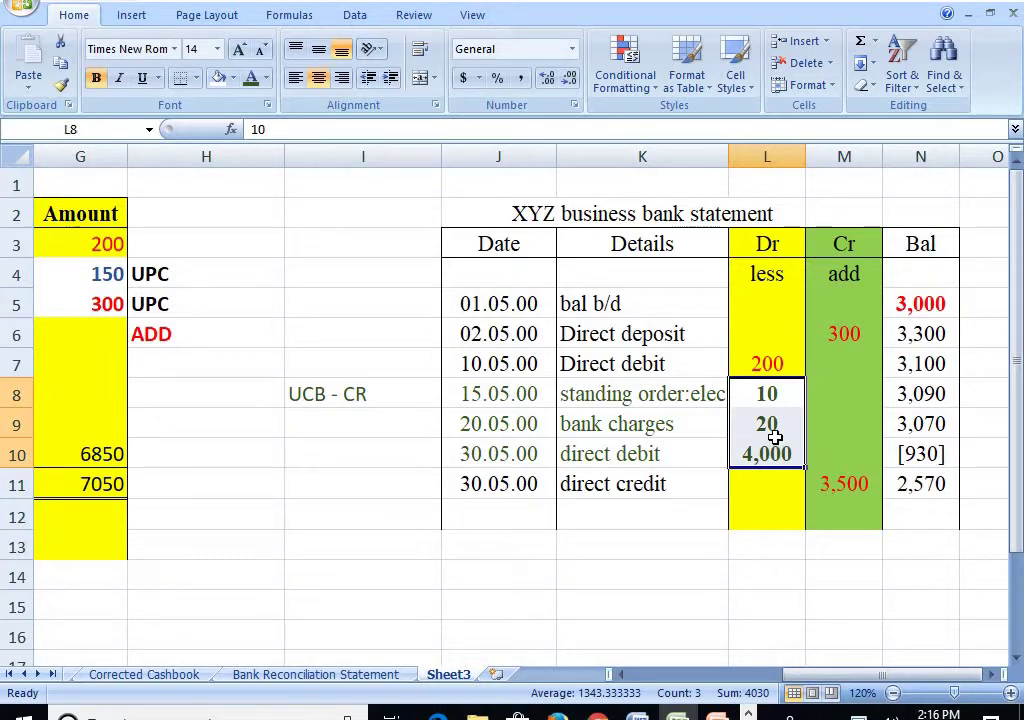
{"action": "left_click", "coordinate": [298, 393]}
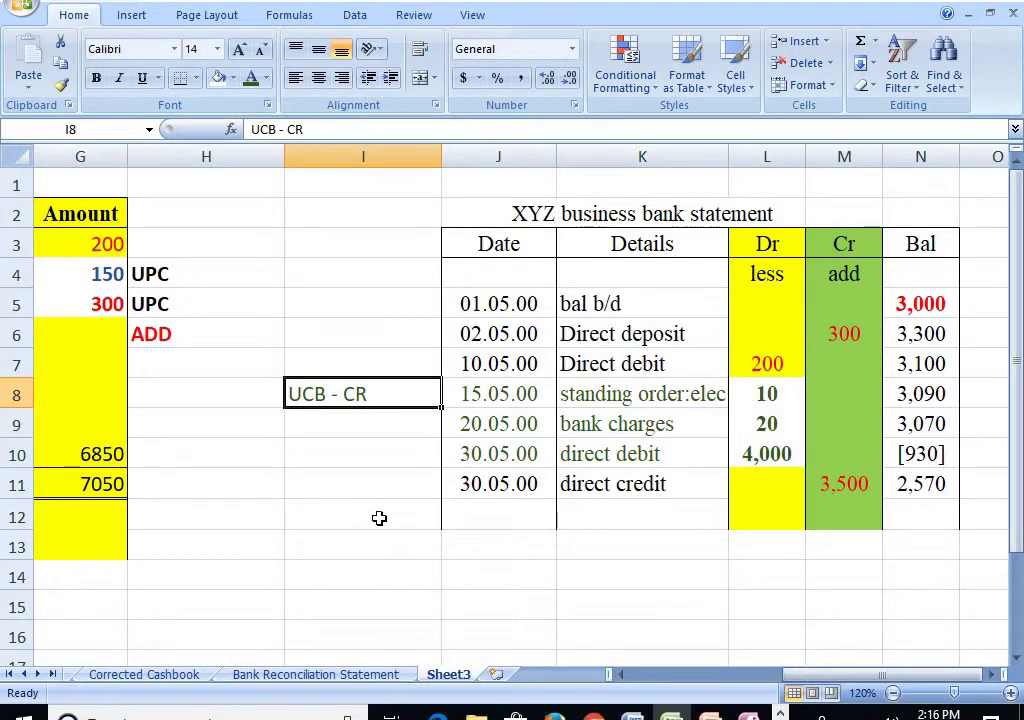
Make the standing order, bank charges and direct debit rows (D5:F7) bold in the Corrected Cashbook sheet.
{"action": "left_click", "coordinate": [178, 676]}
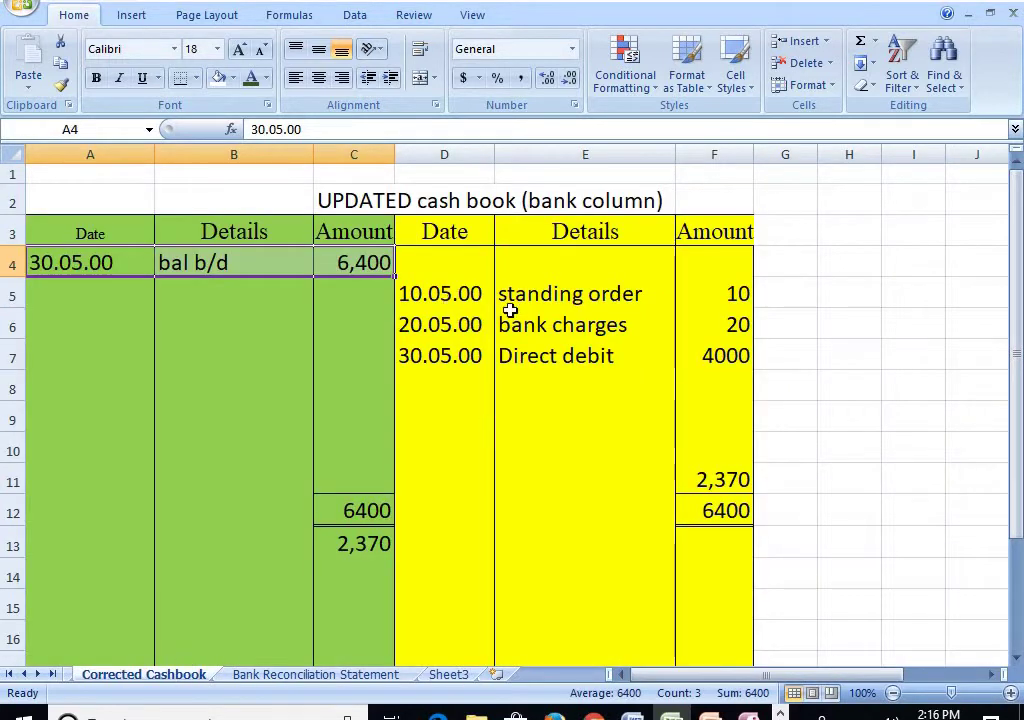
{"action": "left_click_drag", "start_coordinate": [440, 294], "coordinate": [706, 362]}
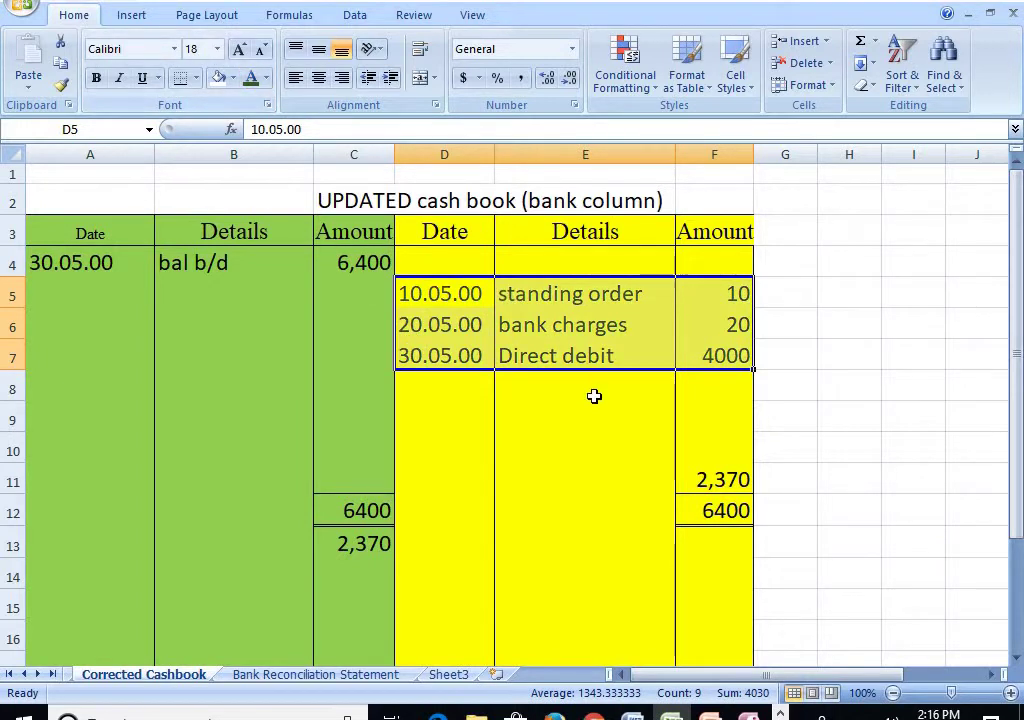
{"action": "left_click", "coordinate": [101, 82]}
{"action": "left_click", "coordinate": [532, 380]}
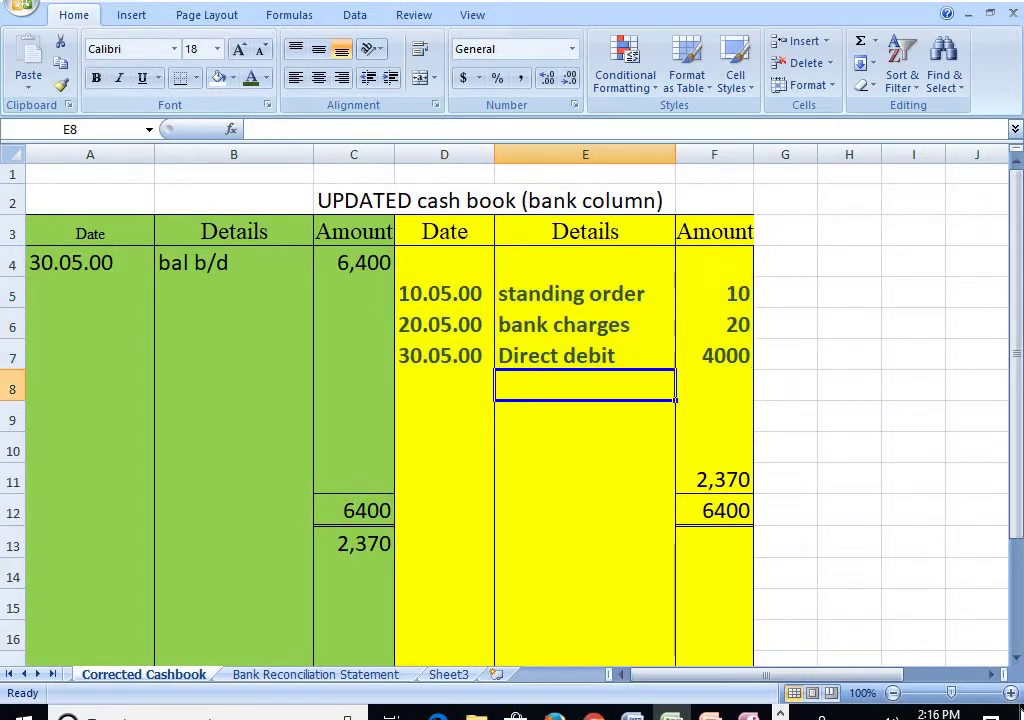
{"action": "left_click", "coordinate": [636, 583]}
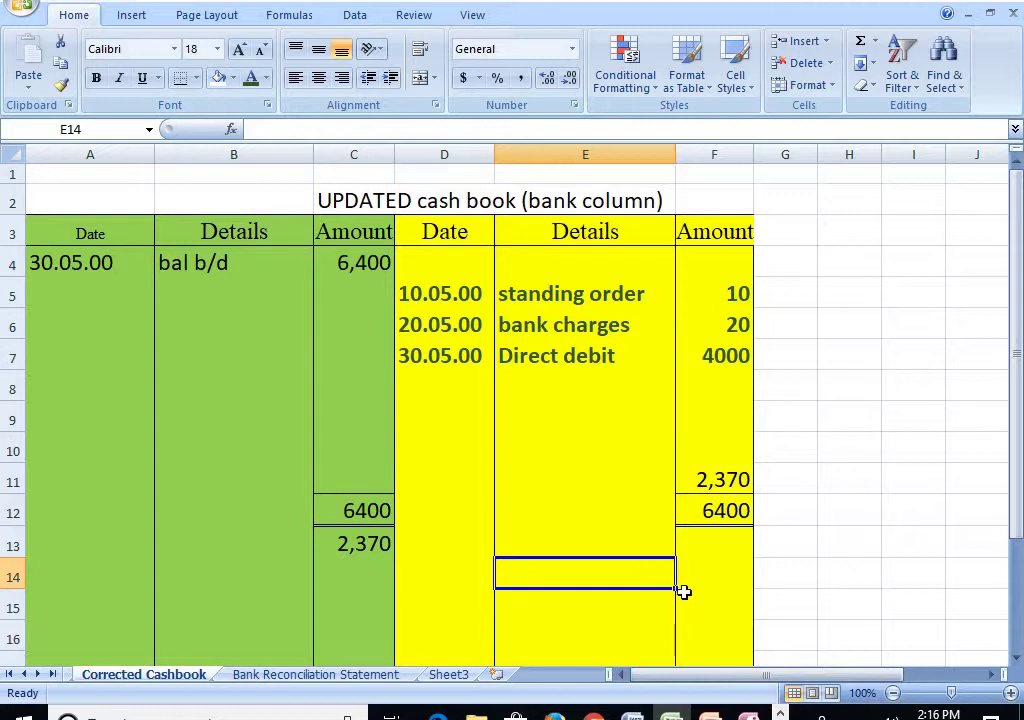
Examine the updated cash book's empty debit rows, opening balance, both column totals, credit entries and closing balance.
{"action": "left_click_drag", "start_coordinate": [75, 295], "coordinate": [340, 420]}
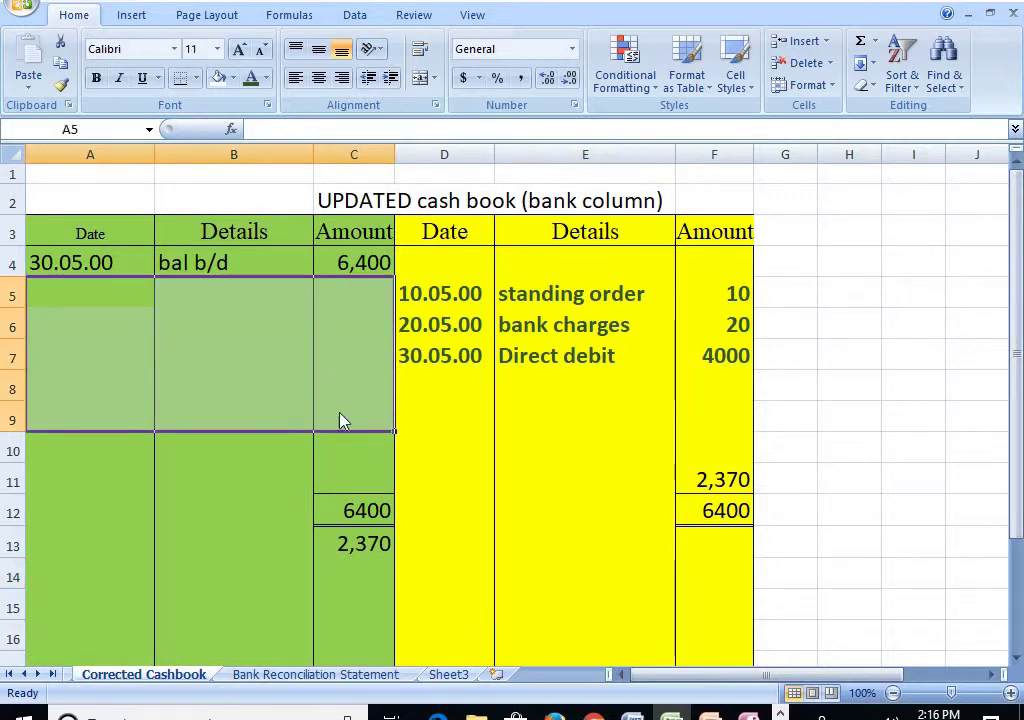
{"action": "left_click", "coordinate": [444, 604]}
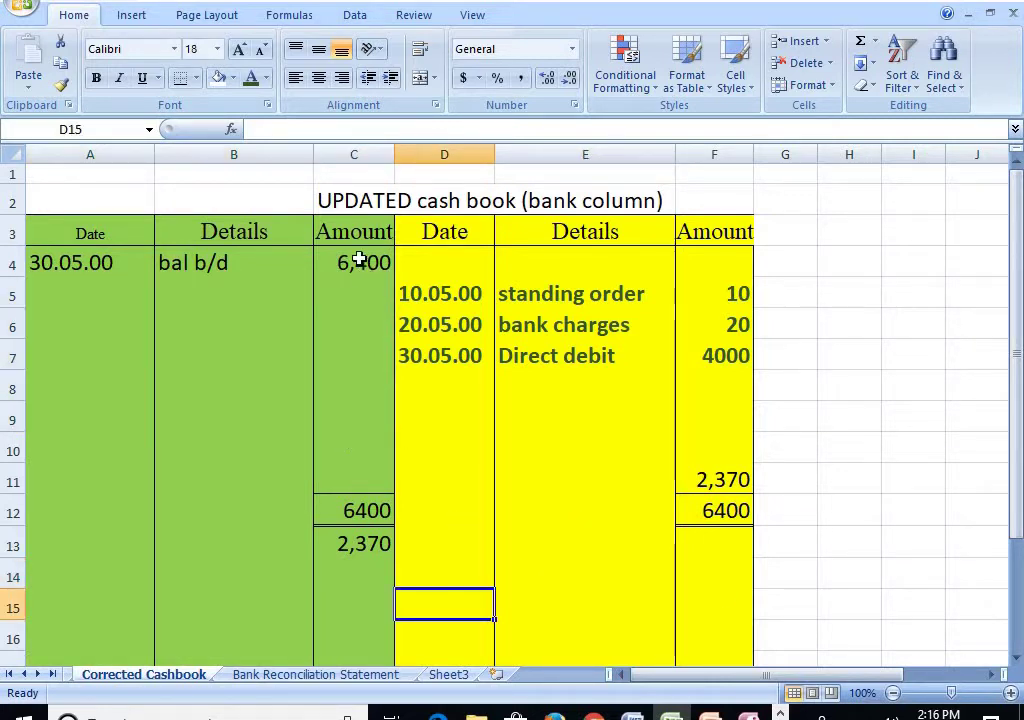
{"action": "left_click", "coordinate": [359, 260]}
{"action": "key", "text": "ctrl+Down"}
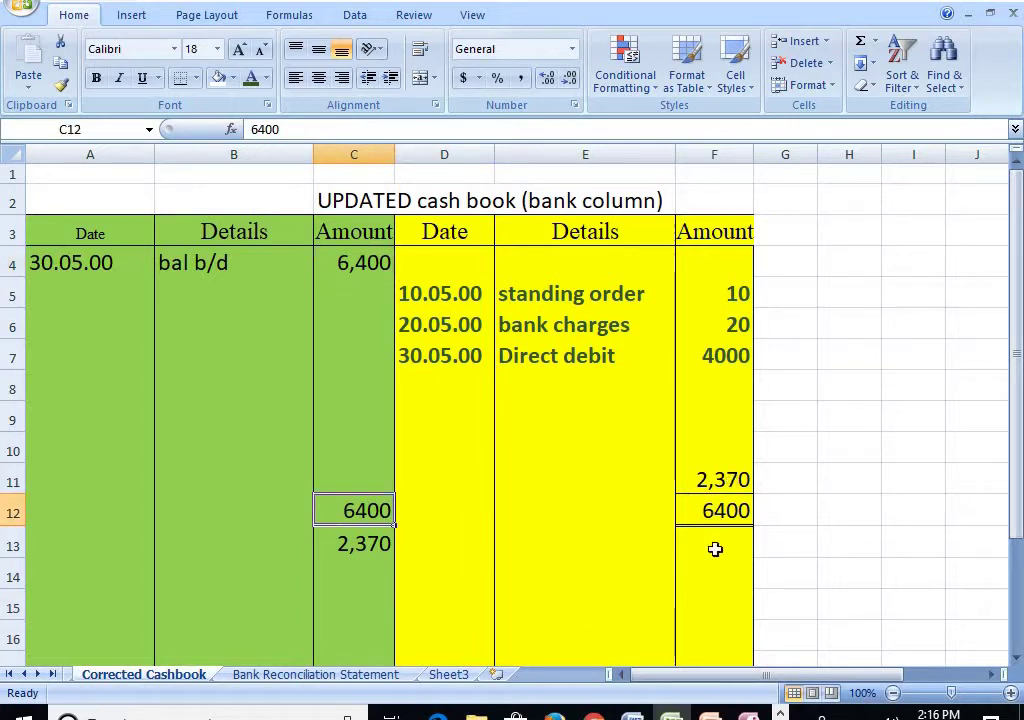
{"action": "left_click", "coordinate": [715, 508]}
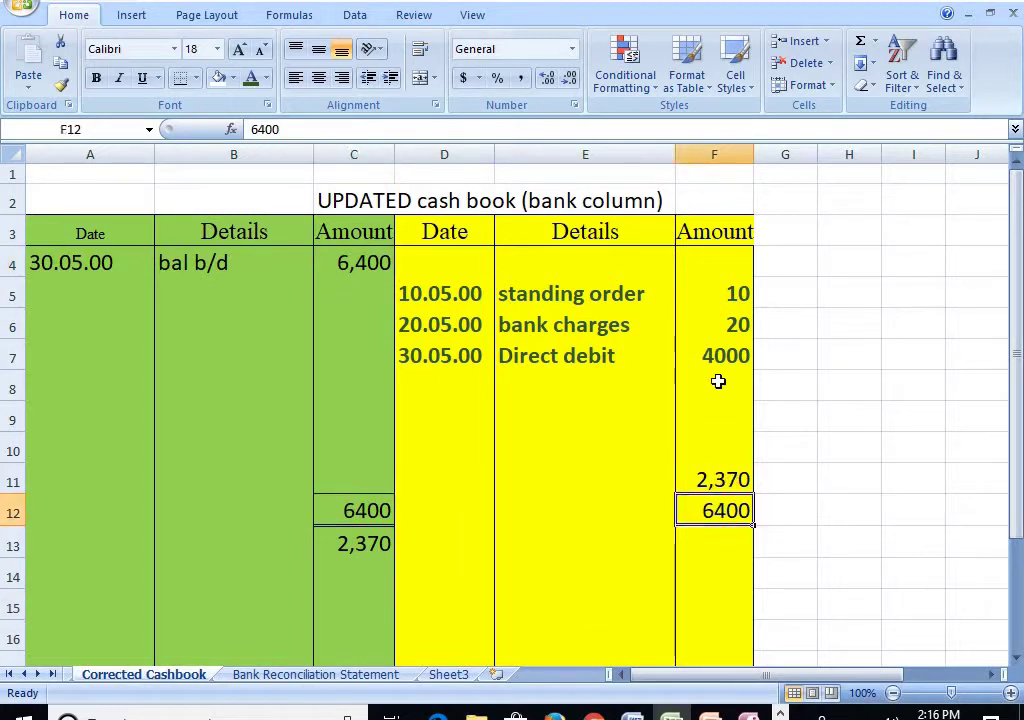
{"action": "left_click", "coordinate": [718, 293]}
{"action": "left_click", "coordinate": [711, 329]}
{"action": "left_click", "coordinate": [731, 357]}
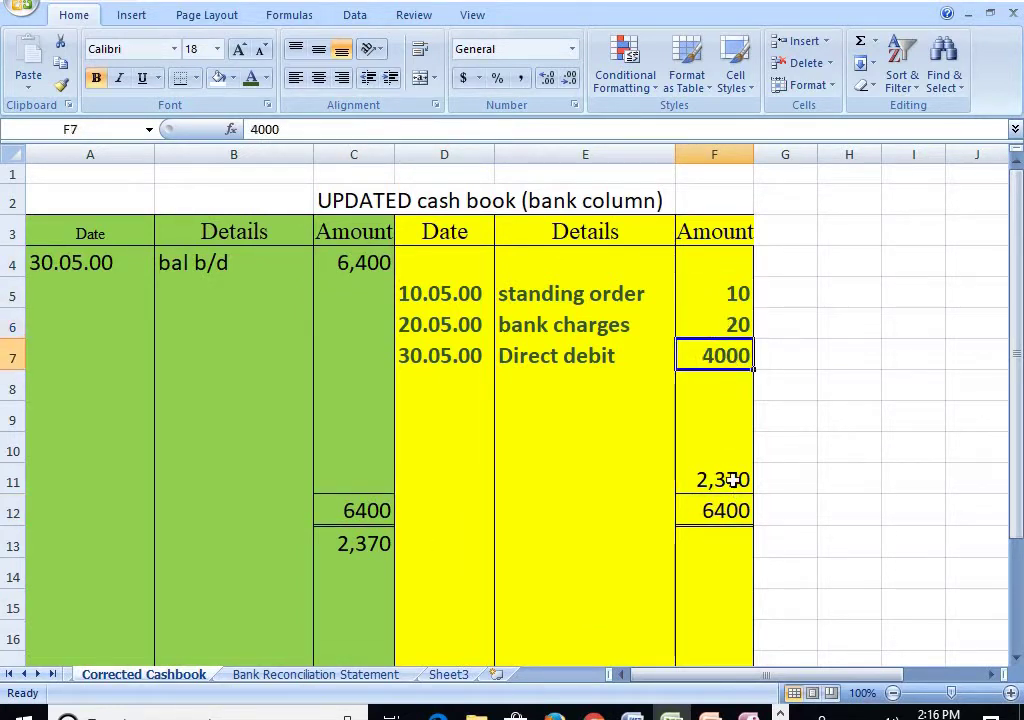
{"action": "left_click", "coordinate": [733, 480]}
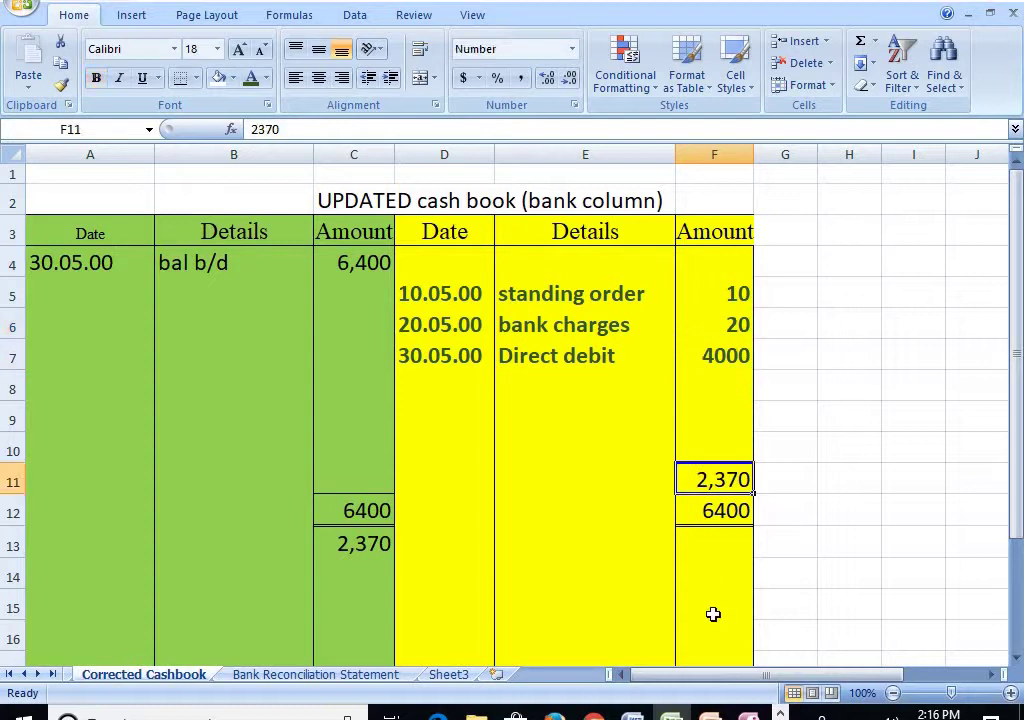
Label the credit-side closing balance in row 11 with the date 31.05.00 and the details "bal c/d".
{"action": "left_click", "coordinate": [436, 470]}
{"action": "type", "text": "3"}
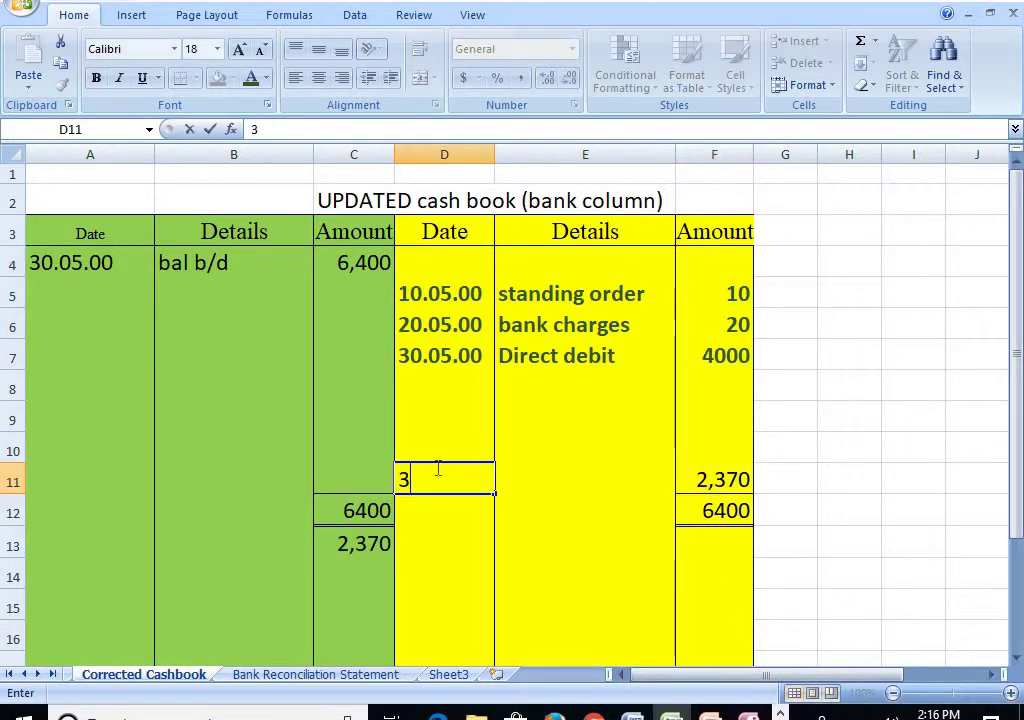
{"action": "type", "text": "1.05.00"}
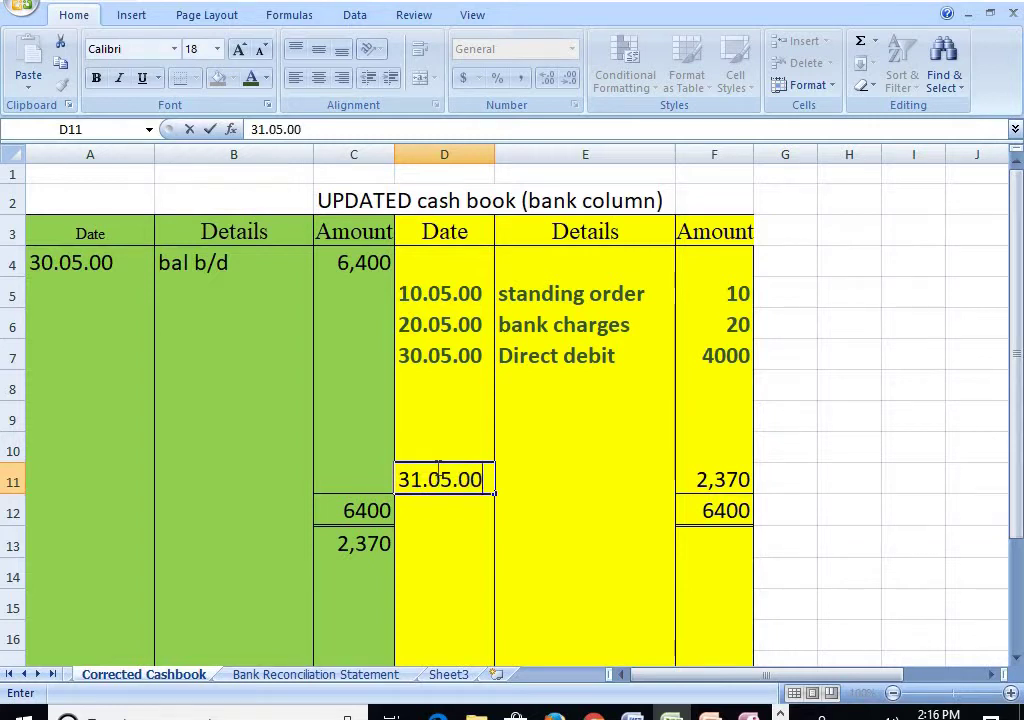
{"action": "key", "text": "Tab"}
{"action": "type", "text": "b"}
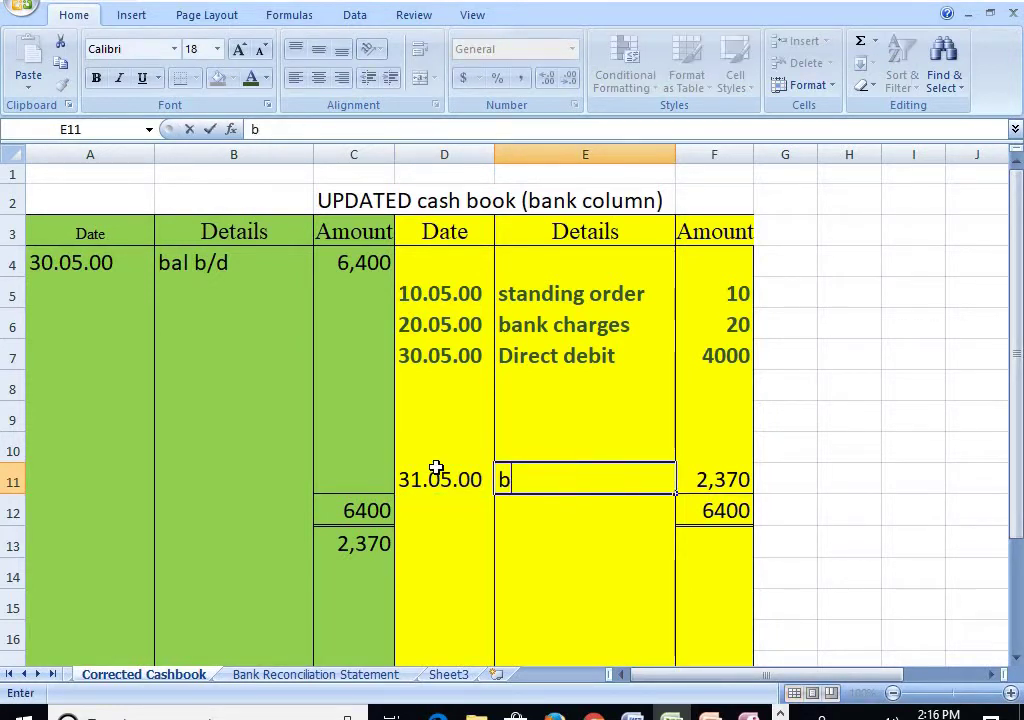
{"action": "type", "text": "al c/d"}
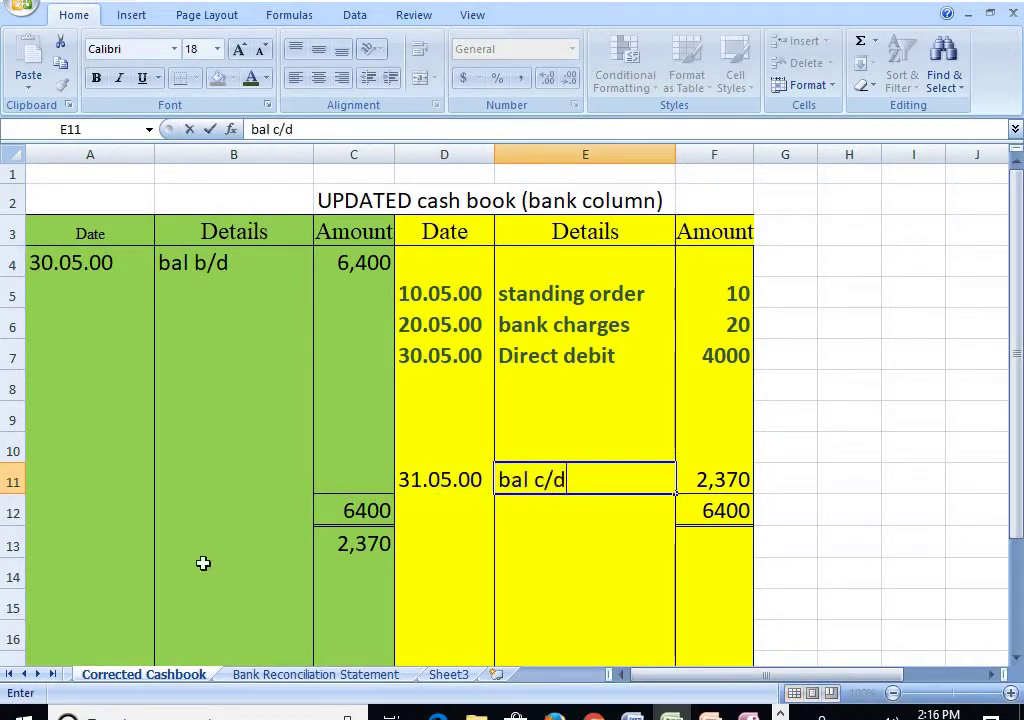
Record the brought-down balance in row 14 as 01.06.00, "bal b/d" and 2,370, clearing the amount in C13.
{"action": "left_click", "coordinate": [111, 575]}
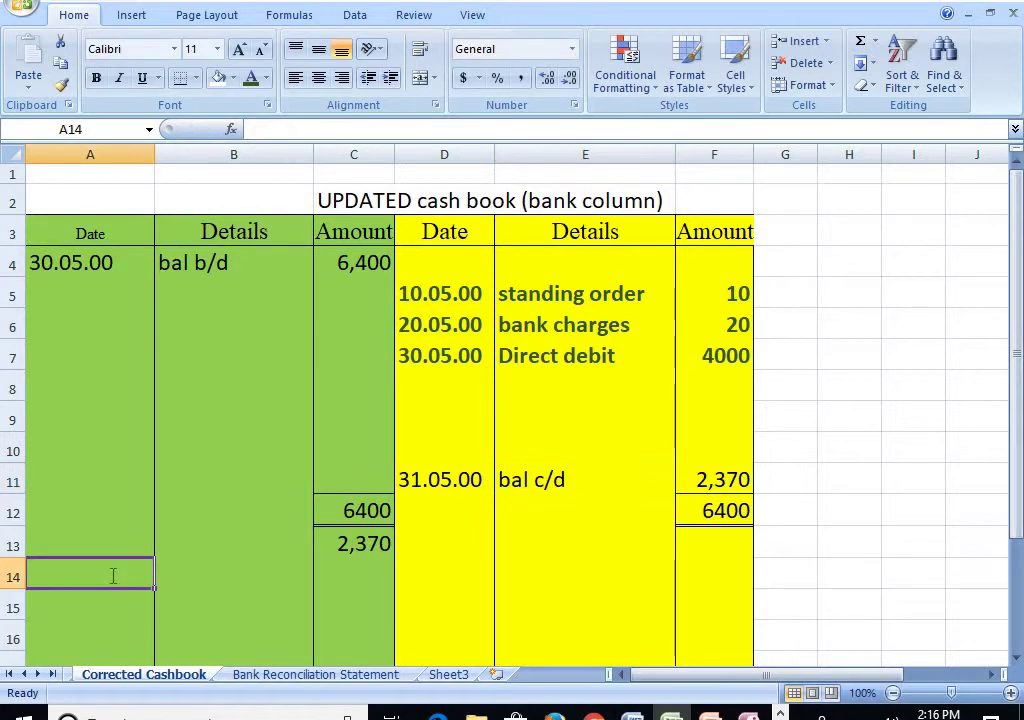
{"action": "type", "text": "01.06.00"}
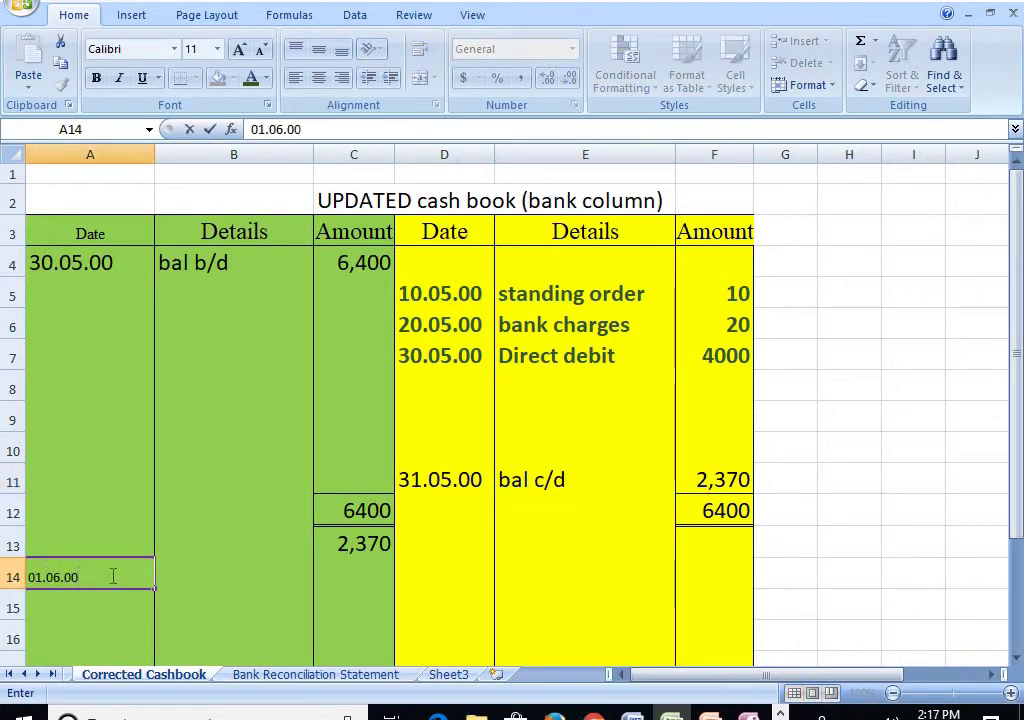
{"action": "key", "text": "Tab"}
{"action": "type", "text": "bal b"}
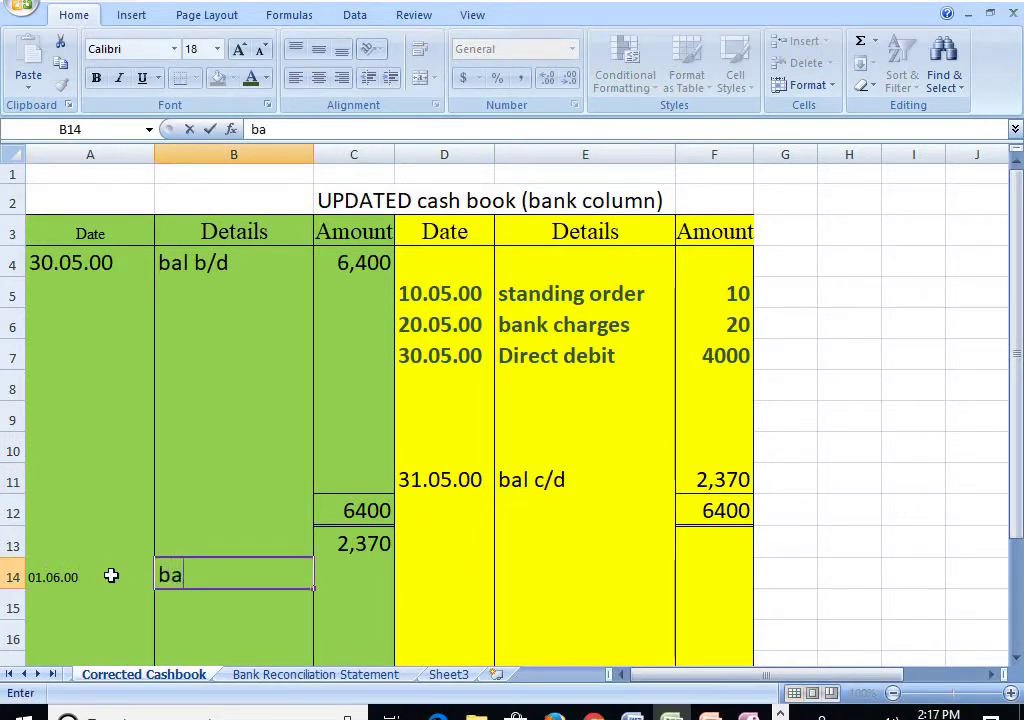
{"action": "left_click", "coordinate": [360, 572]}
{"action": "left_click", "coordinate": [371, 540]}
{"action": "key", "text": "Delete"}
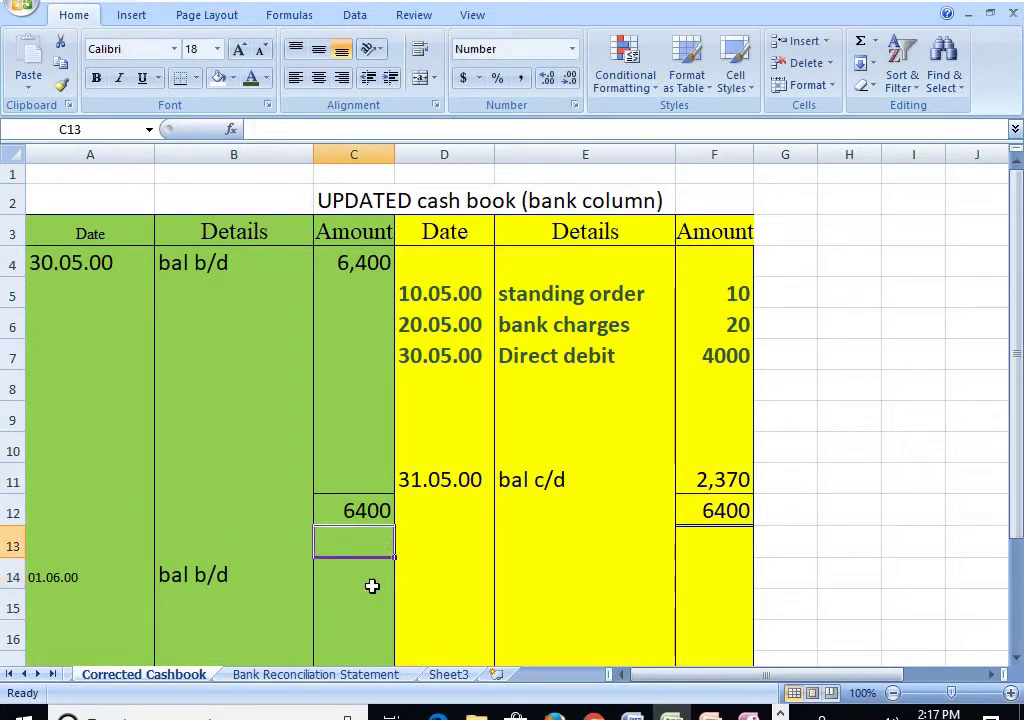
{"action": "left_click", "coordinate": [338, 576]}
{"action": "type", "text": "2,370"}
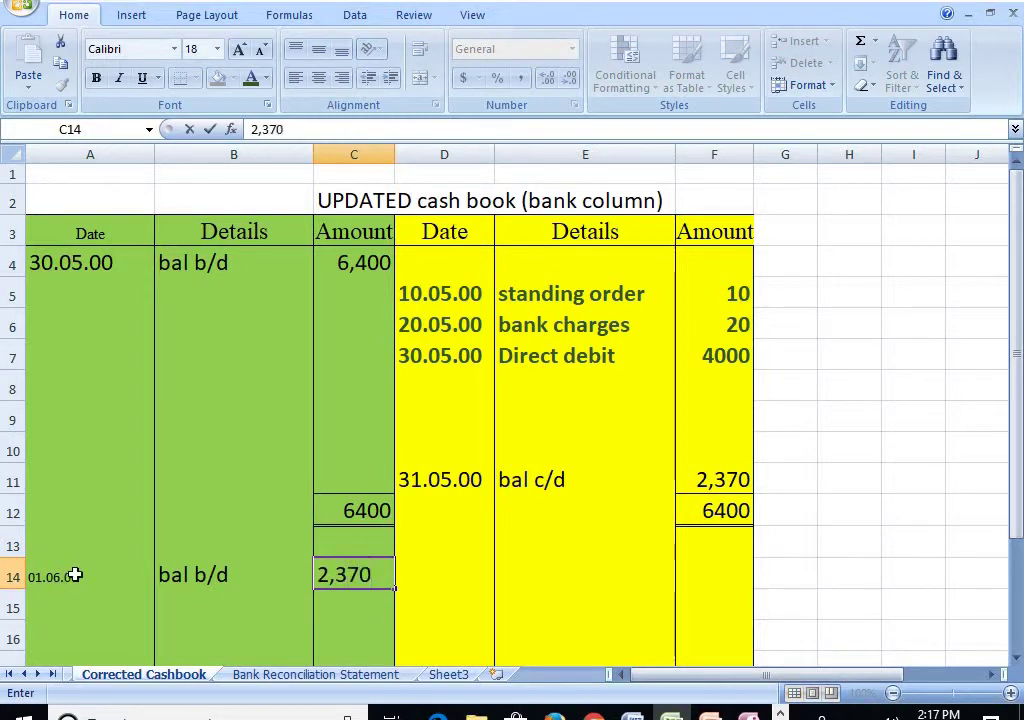
Set the font size of the 01.06.00 date in A14 to 18.
{"action": "left_click", "coordinate": [73, 576]}
{"action": "left_click", "coordinate": [217, 49]}
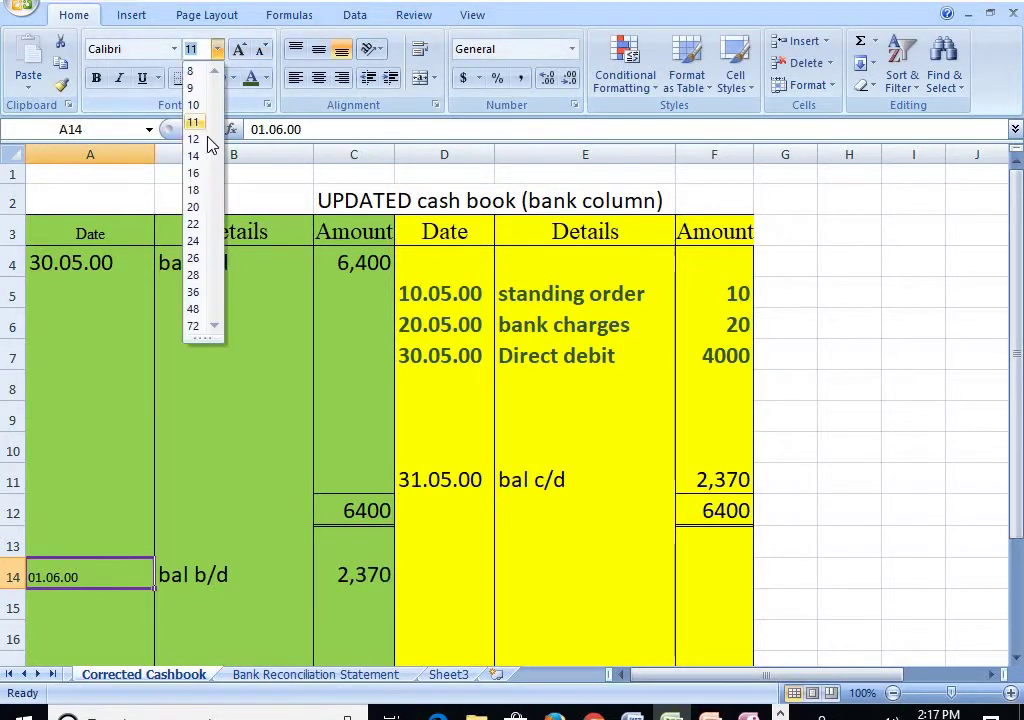
{"action": "left_click", "coordinate": [195, 190]}
{"action": "left_click", "coordinate": [672, 572]}
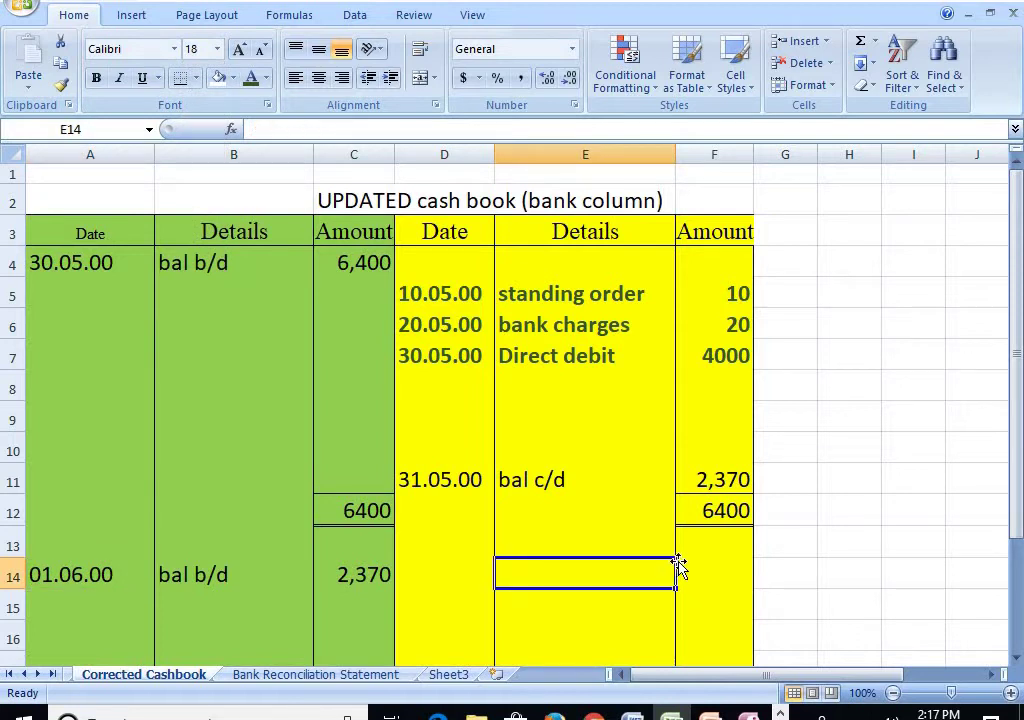
Set the font size of the table range A2:C20 on the Bank Reconciliation Statement sheet to 18.
{"action": "left_click", "coordinate": [314, 676]}
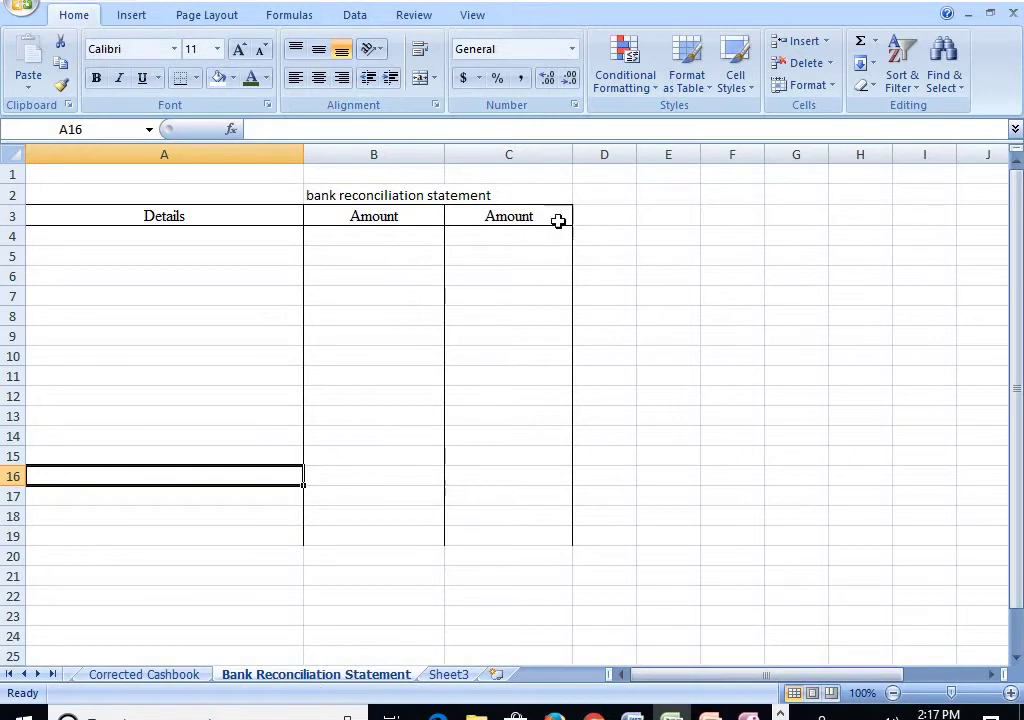
{"action": "left_click_drag", "start_coordinate": [253, 193], "coordinate": [540, 556]}
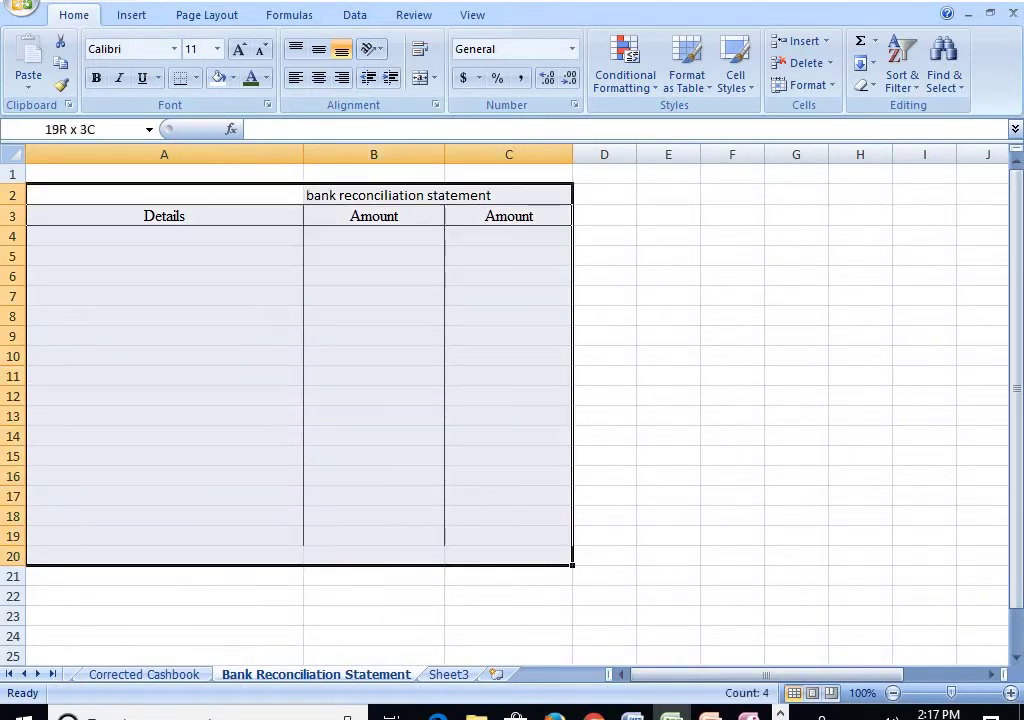
{"action": "left_click", "coordinate": [217, 49]}
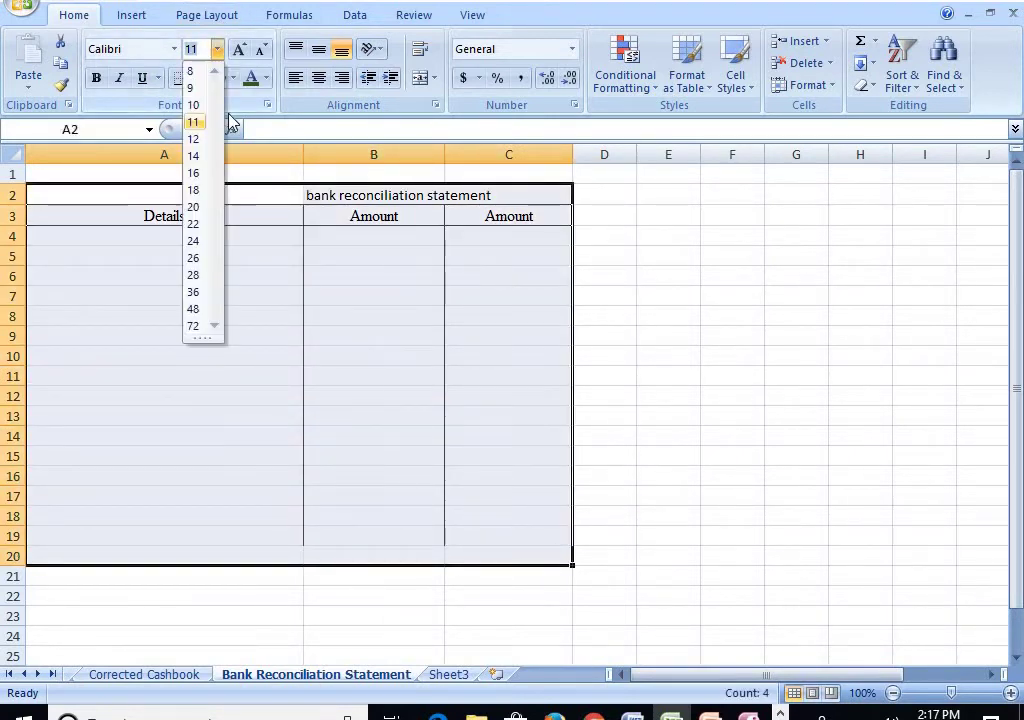
{"action": "left_click", "coordinate": [193, 189]}
{"action": "left_click", "coordinate": [405, 318]}
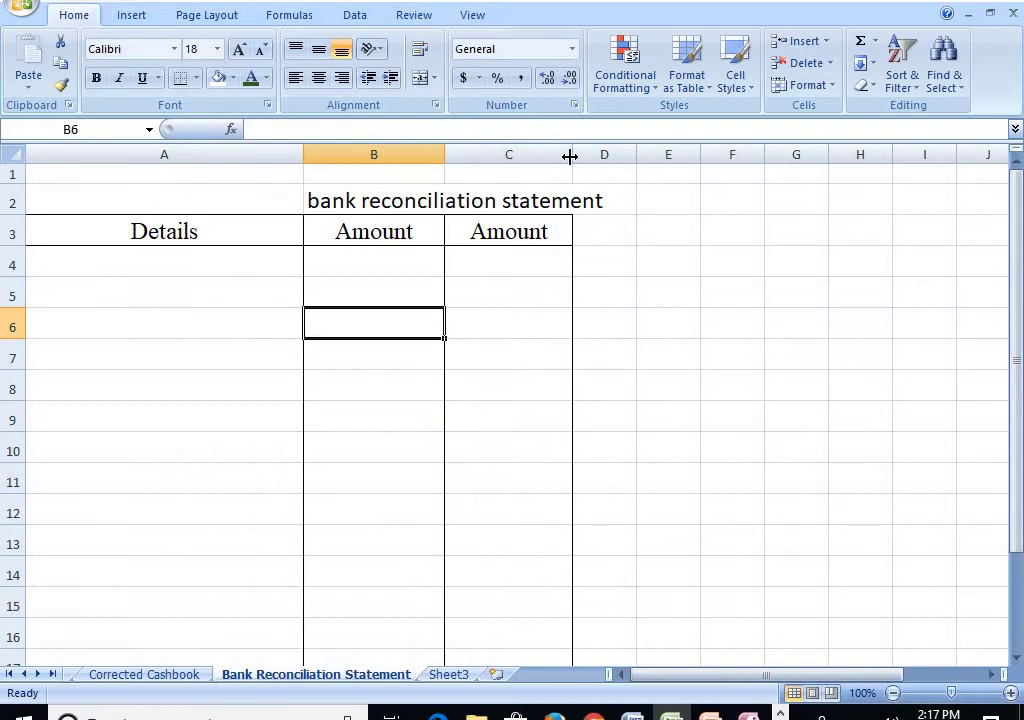
Merge and center the "bank reconciliation statement" title across A2:C2.
{"action": "left_click", "coordinate": [571, 155]}
{"action": "left_click_drag", "start_coordinate": [178, 195], "coordinate": [494, 201]}
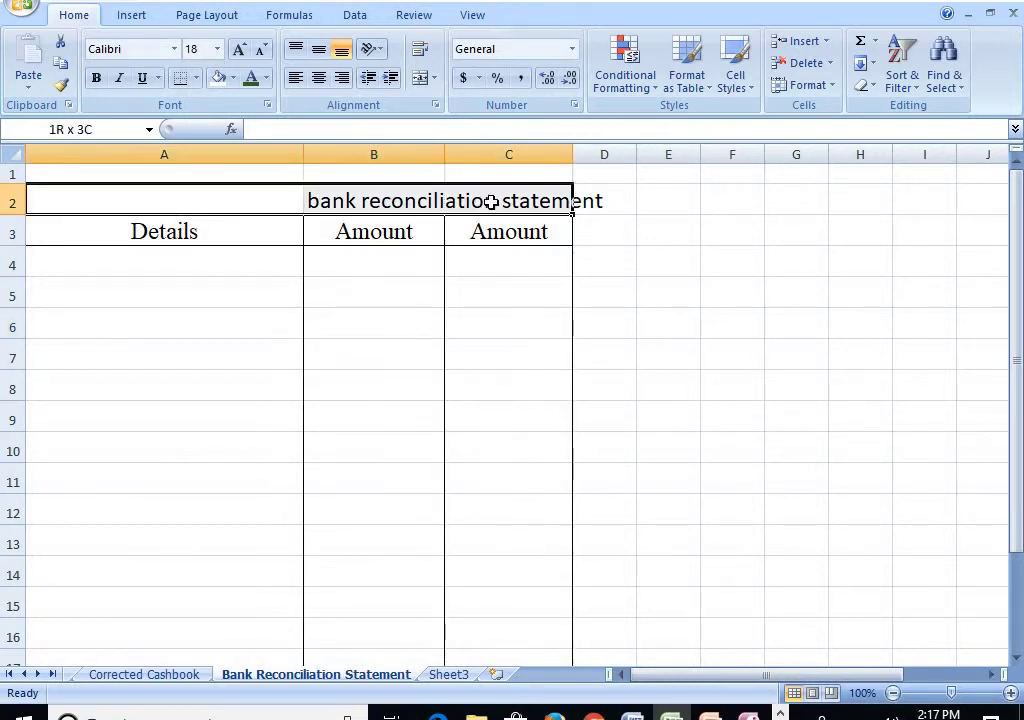
{"action": "left_click", "coordinate": [420, 77]}
{"action": "left_click", "coordinate": [566, 394]}
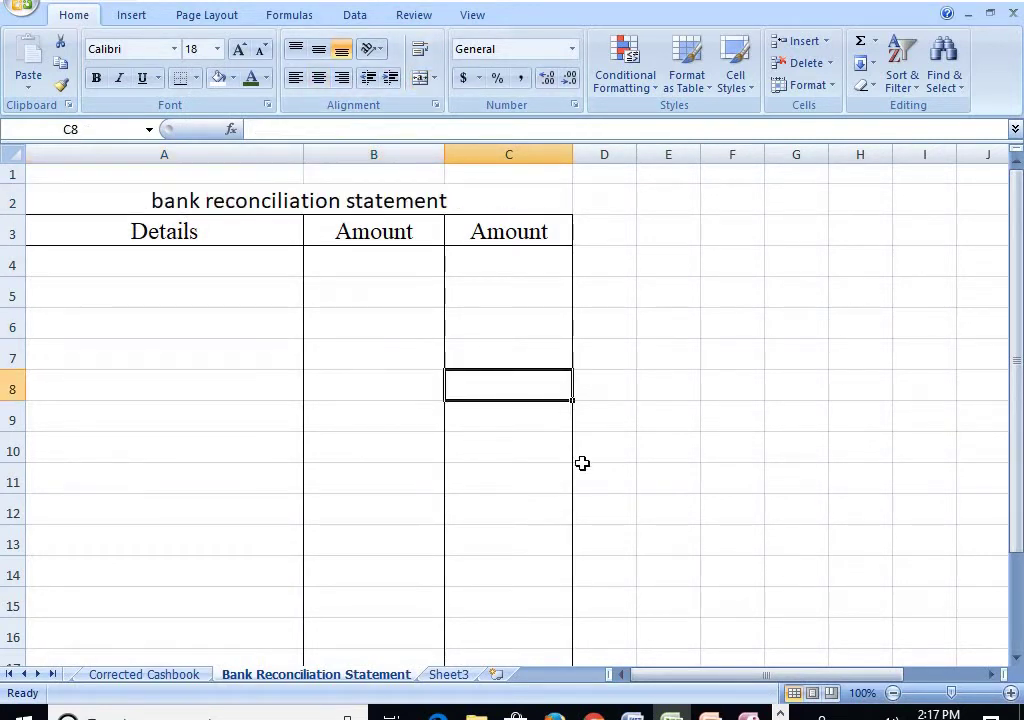
Enter "bal as per UCB" in A4 as the first detail line of the bank reconciliation statement.
{"action": "scroll", "coordinate": [584, 471], "scroll_direction": "down", "scroll_amount": 1}
{"action": "scroll", "coordinate": [489, 336], "scroll_direction": "up", "scroll_amount": 1}
{"action": "left_click", "coordinate": [250, 262]}
{"action": "type", "text": "b"}
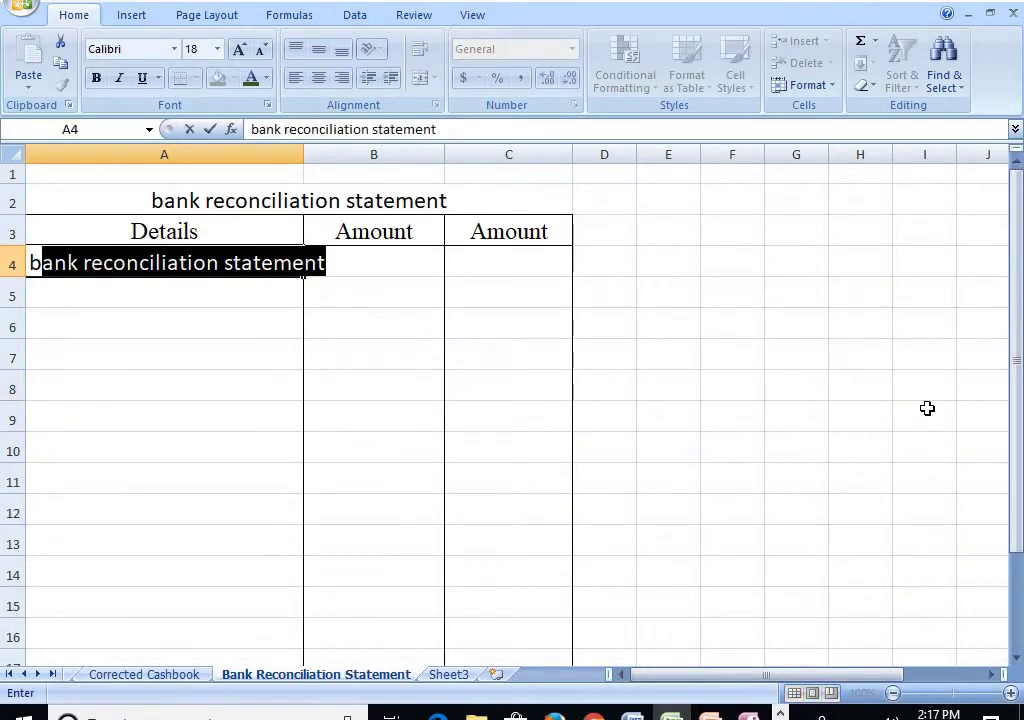
{"action": "type", "text": "al as pe"}
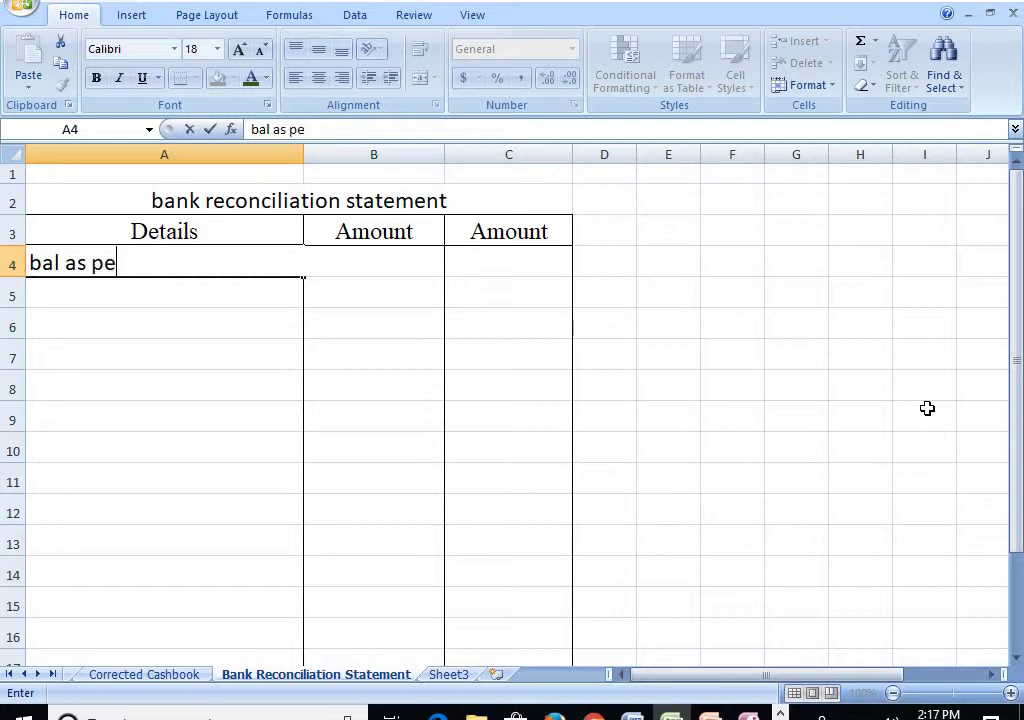
{"action": "type", "text": "r UCB"}
{"action": "key", "text": "Return"}
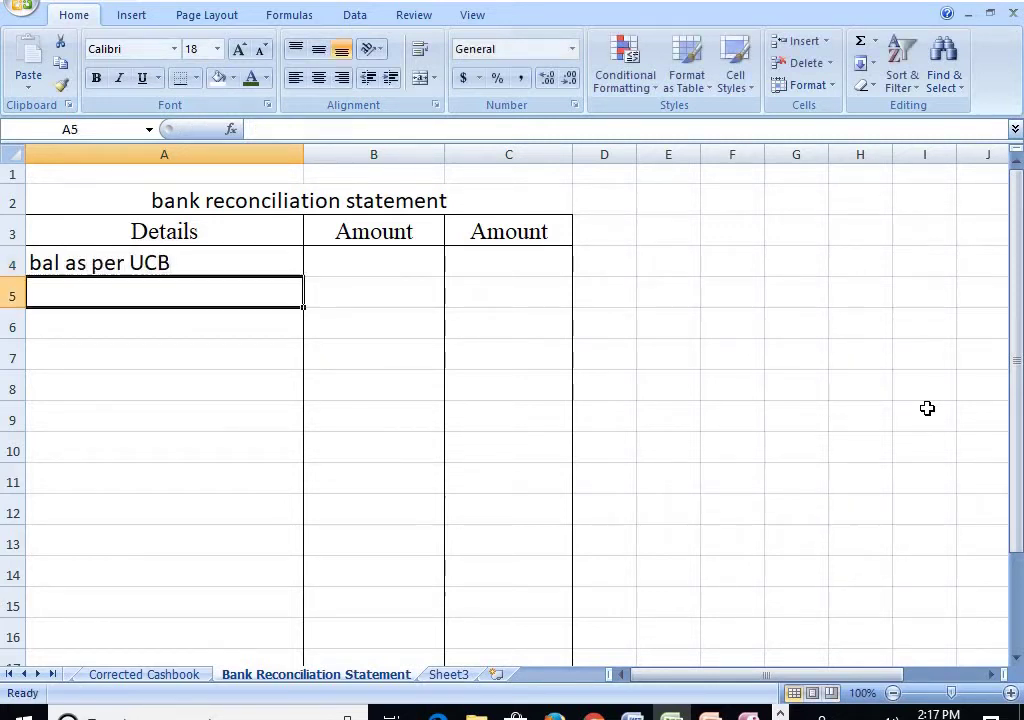
Enter "add: unpresented cheques" in A5 below the UCB balance line.
{"action": "type", "text": "aadd"}
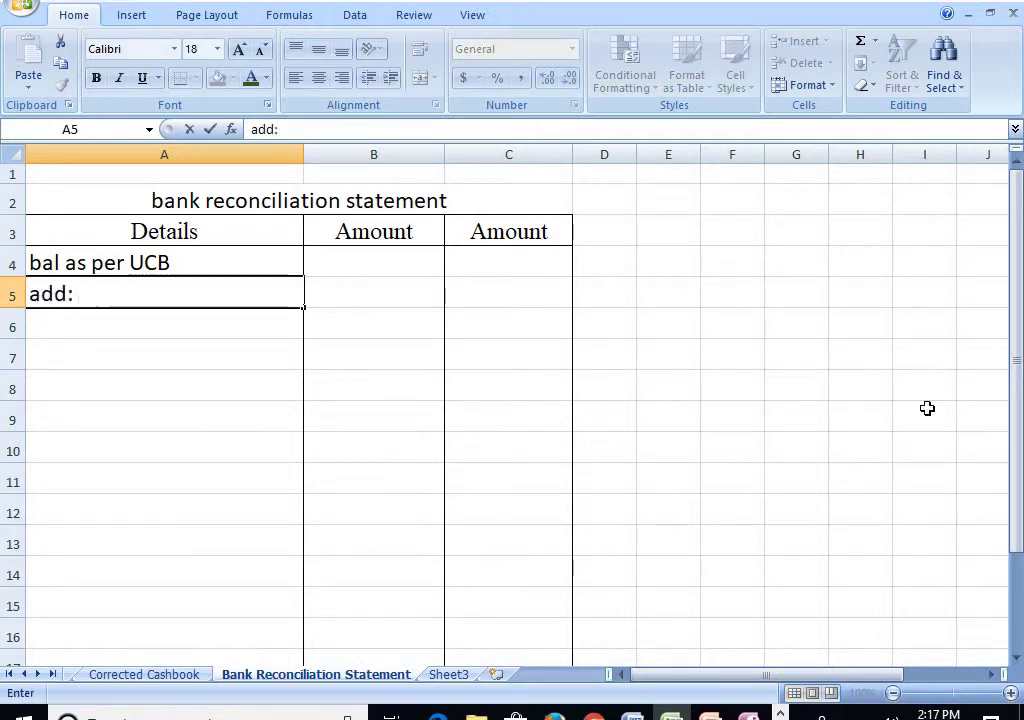
{"action": "type", "text": " unpresent"}
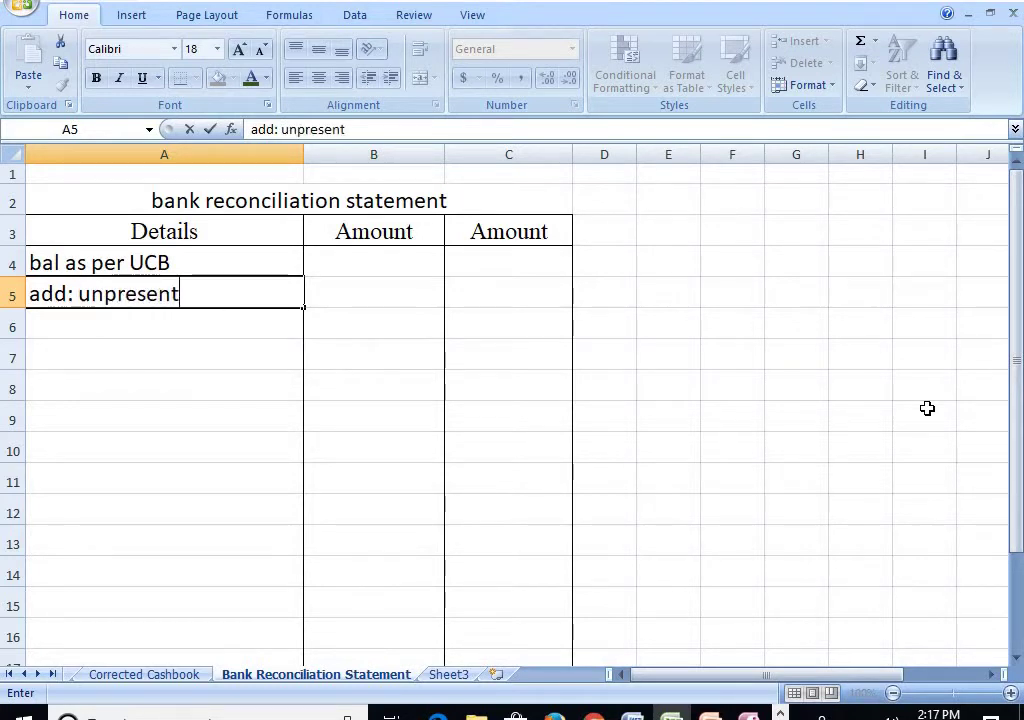
{"action": "type", "text": "ed cheque"}
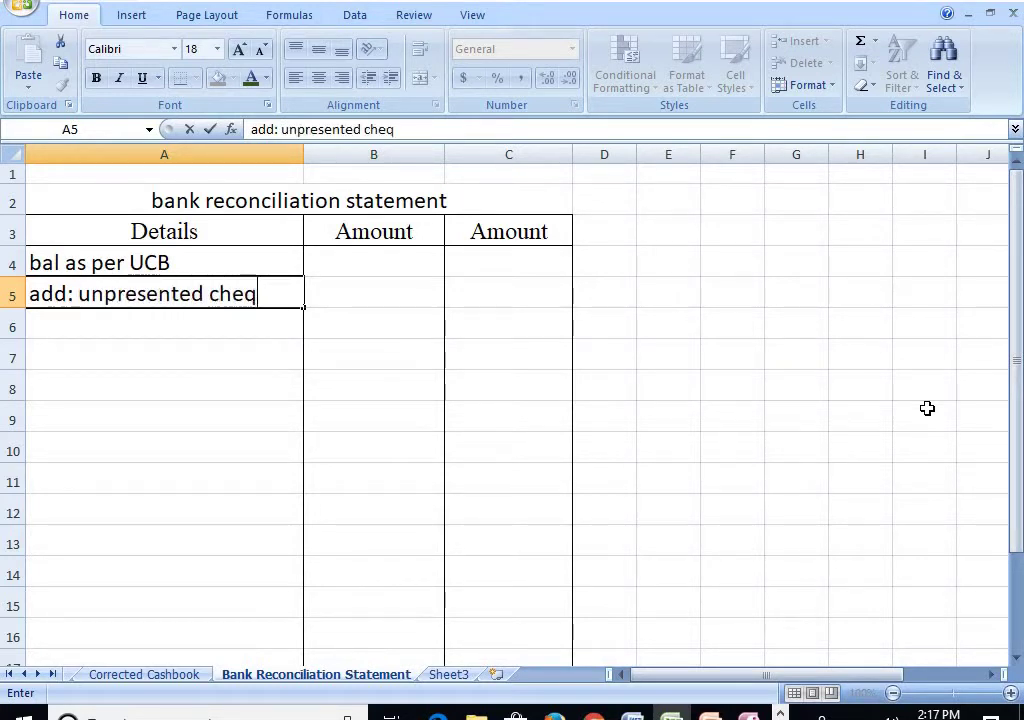
{"action": "key", "text": "Return"}
Enter "less: unrealised cheques" in A10, leaving empty rows beneath the unpresented cheques line.
{"action": "key", "text": "Return"}
{"action": "key", "text": "Return"}
{"action": "key", "text": "Return"}
{"action": "key", "text": "Return"}
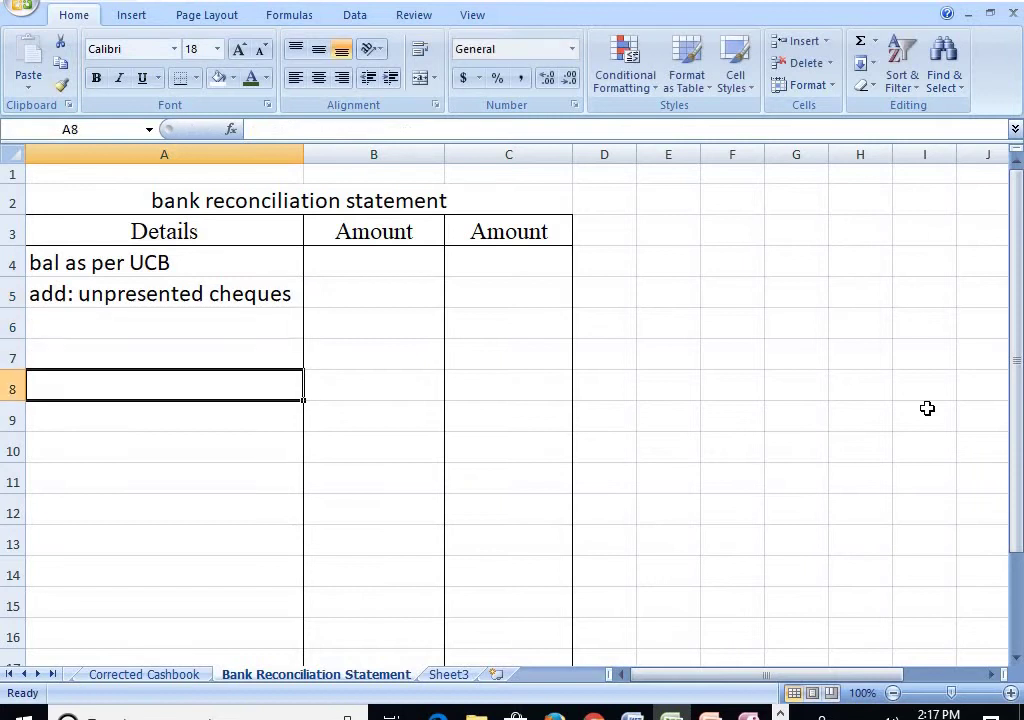
{"action": "type", "text": "les"}
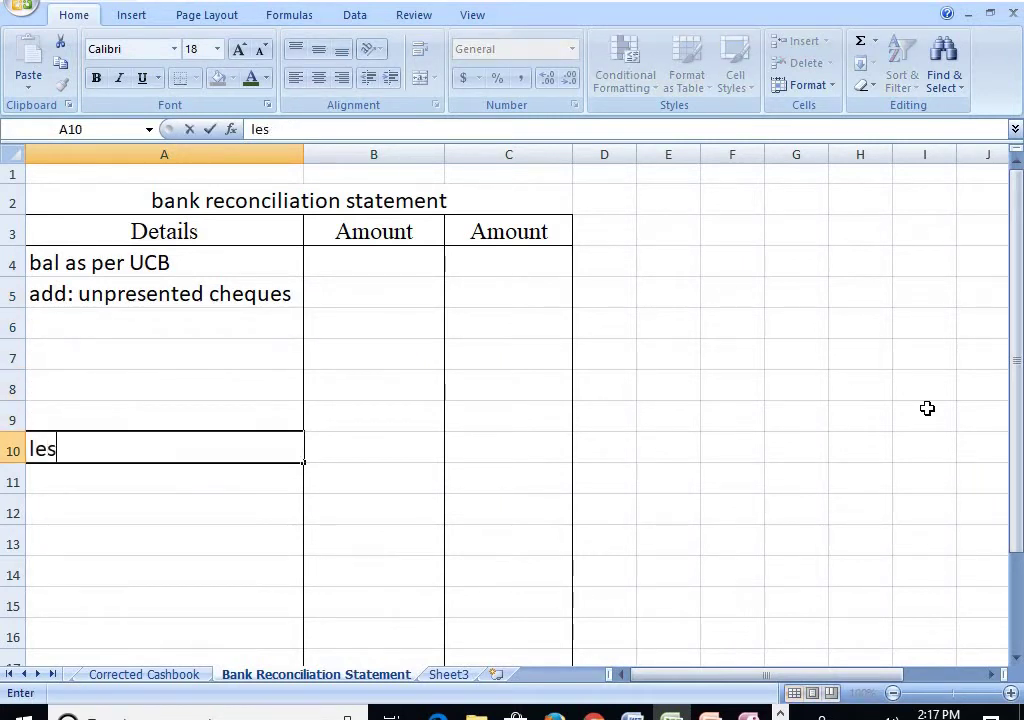
{"action": "type", "text": "s: unr"}
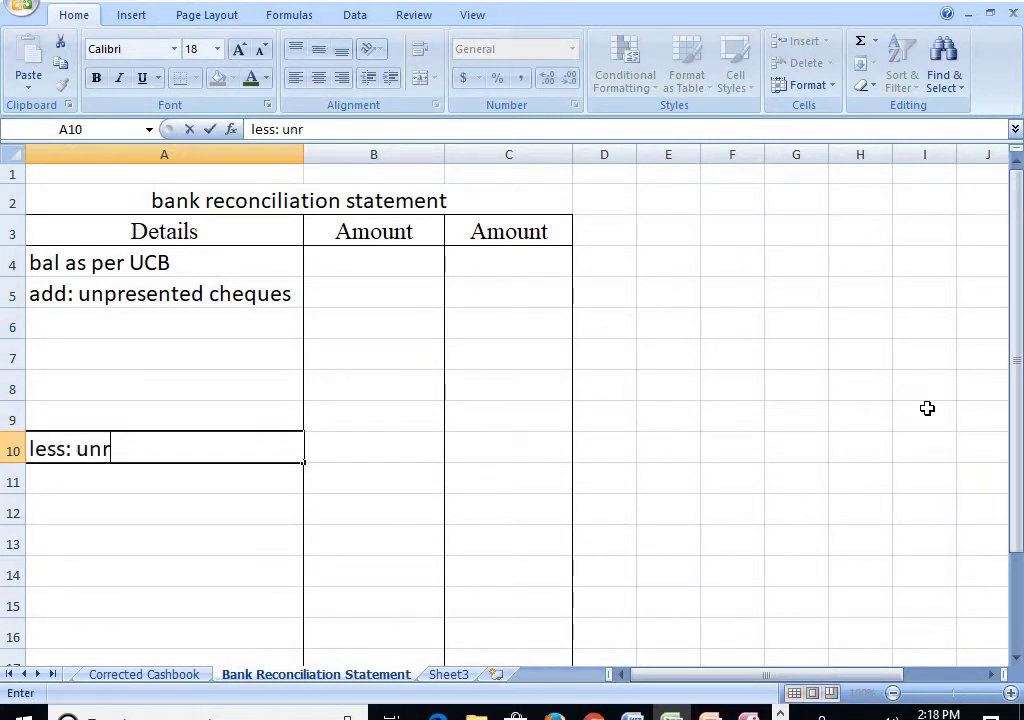
{"action": "type", "text": "ealised c"}
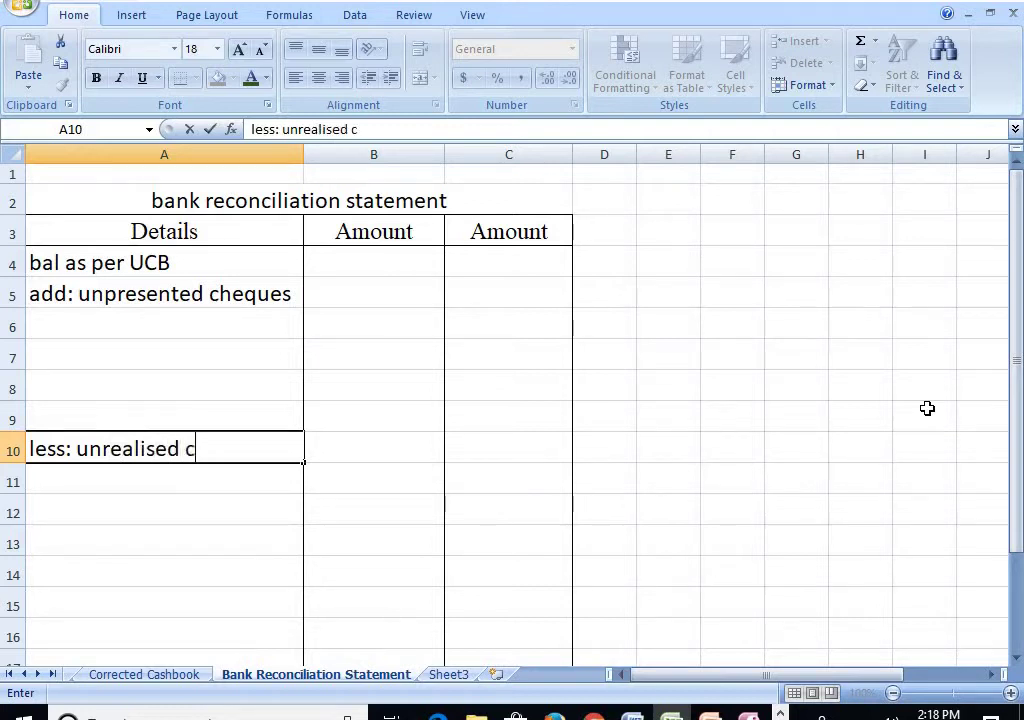
{"action": "type", "text": "heques"}
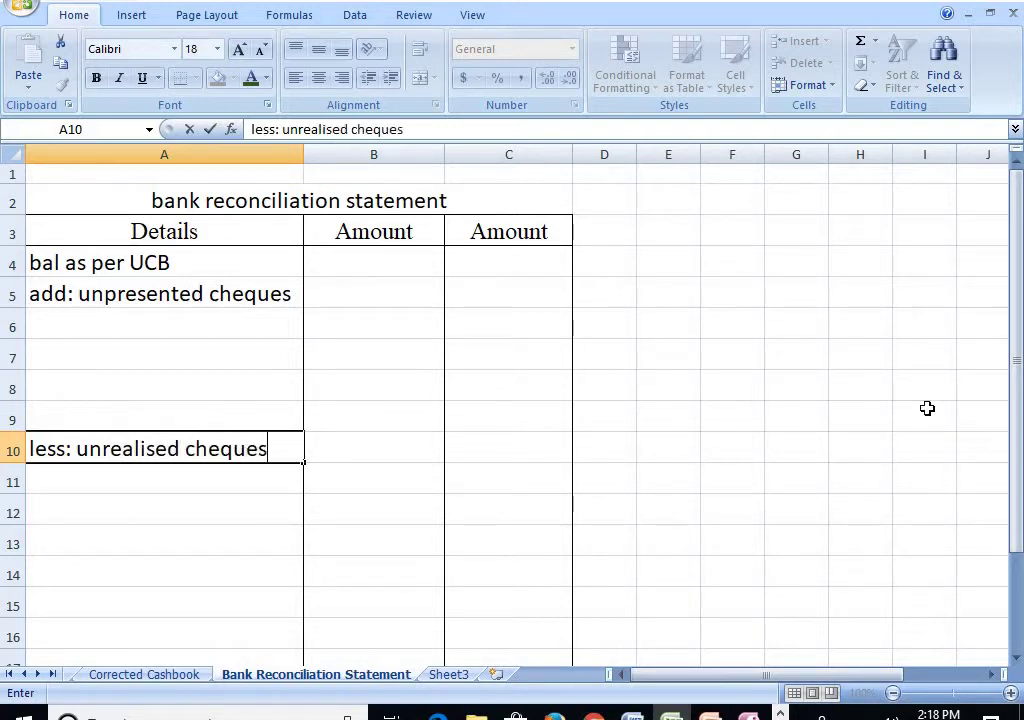
{"action": "key", "text": "Return"}
Enter "bal as per bank statement" in A14 as the closing detail line.
{"action": "key", "text": "Return"}
{"action": "key", "text": "Return"}
{"action": "key", "text": "Return"}
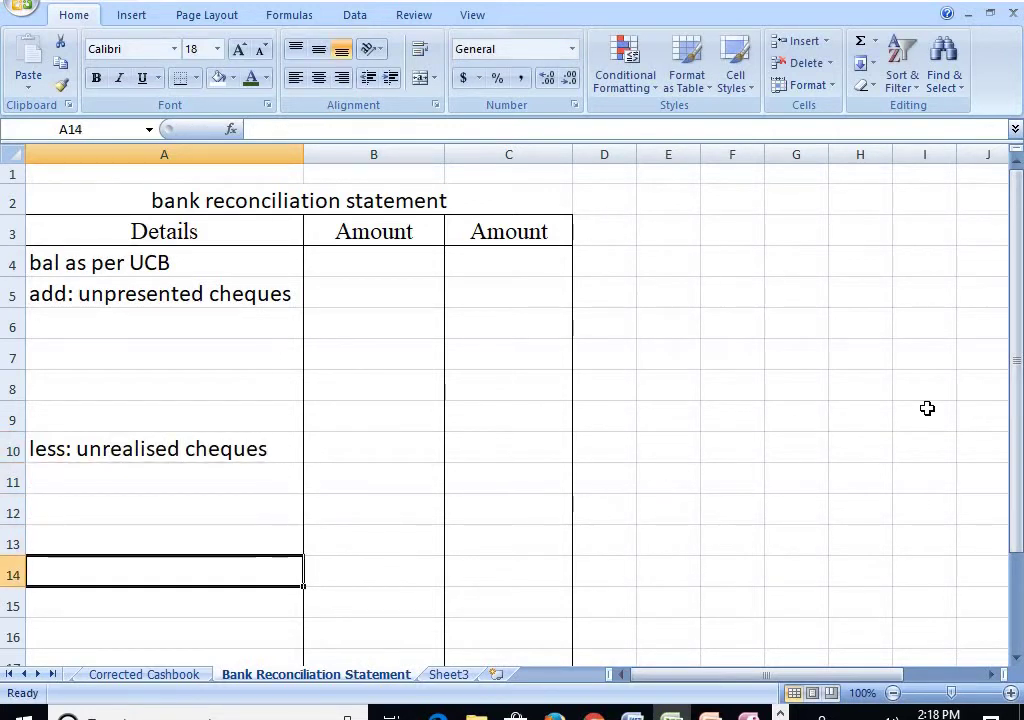
{"action": "type", "text": "bal as"}
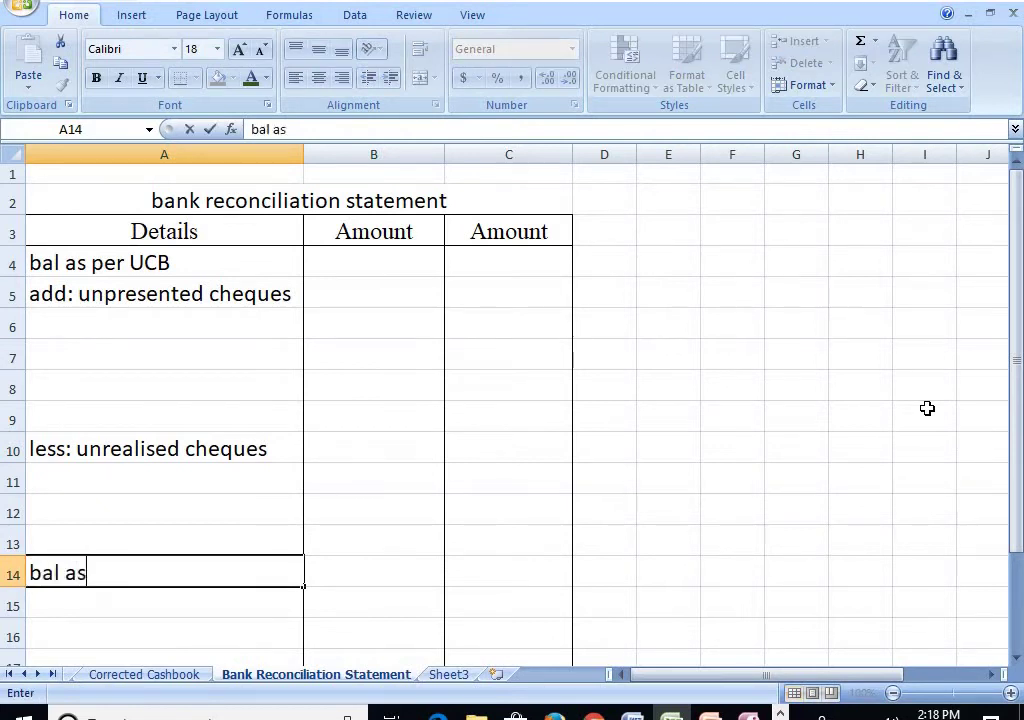
{"action": "type", "text": " per ba"}
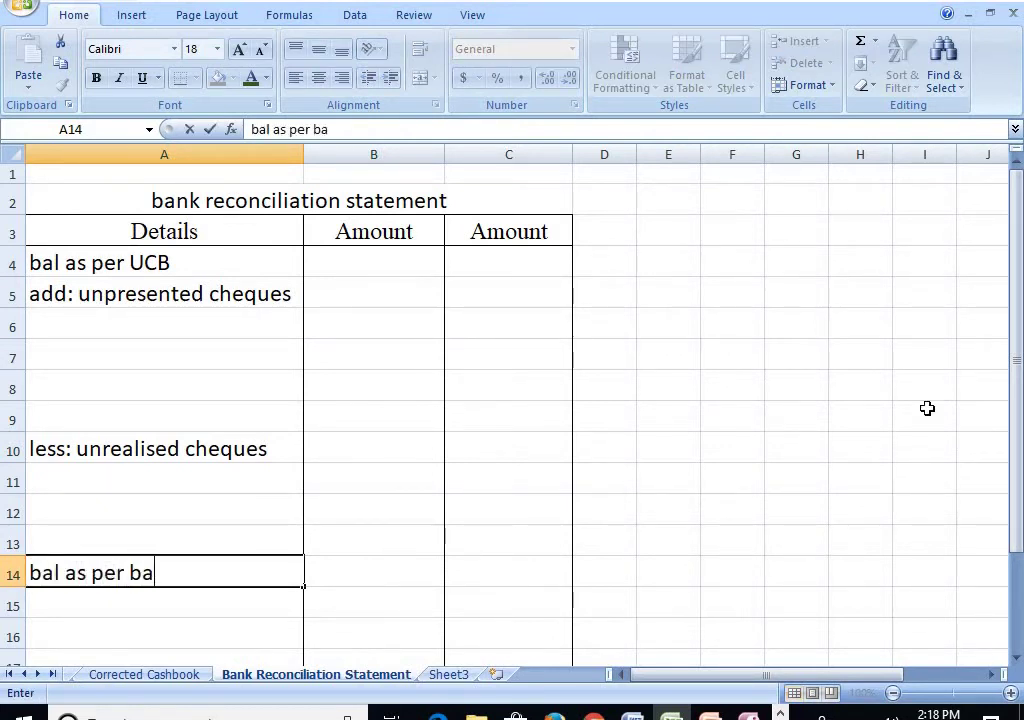
{"action": "type", "text": "nk statemen"}
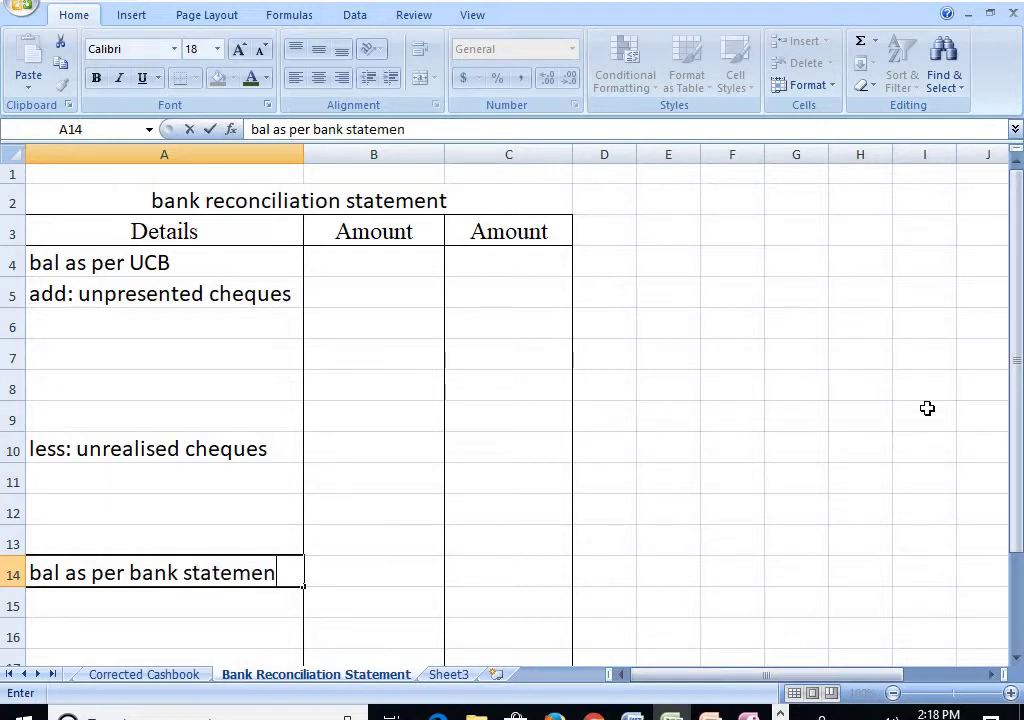
{"action": "type", "text": "t"}
{"action": "left_click", "coordinate": [705, 512]}
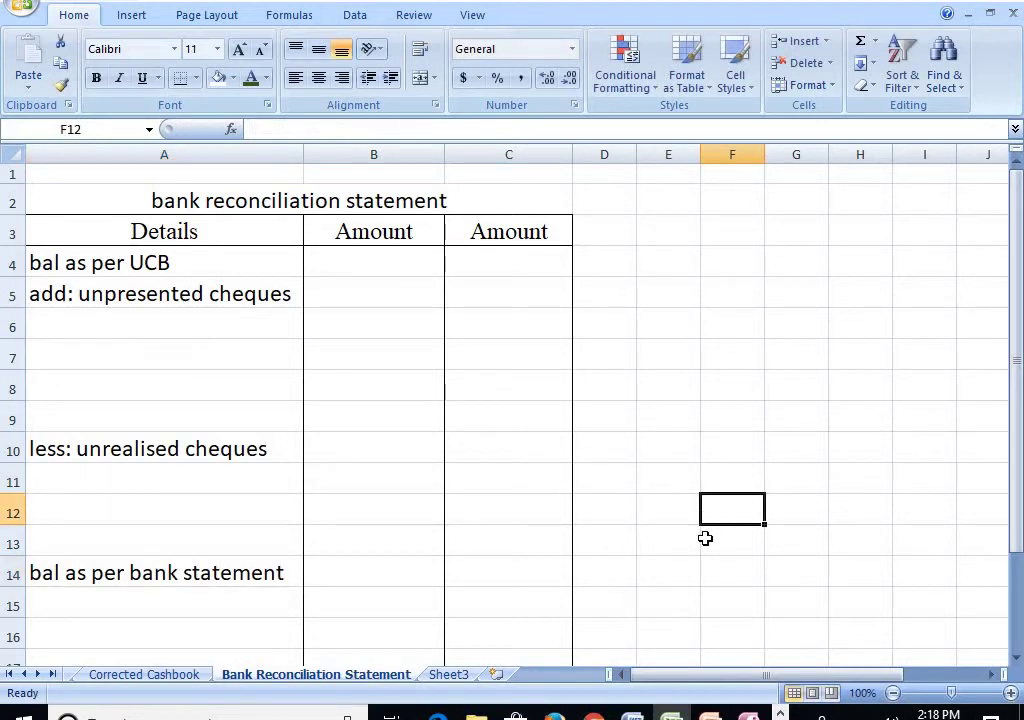
Make the brought-down balance entry in A14:C15 of the Corrected Cashbook sheet bold.
{"action": "left_click", "coordinate": [75, 262]}
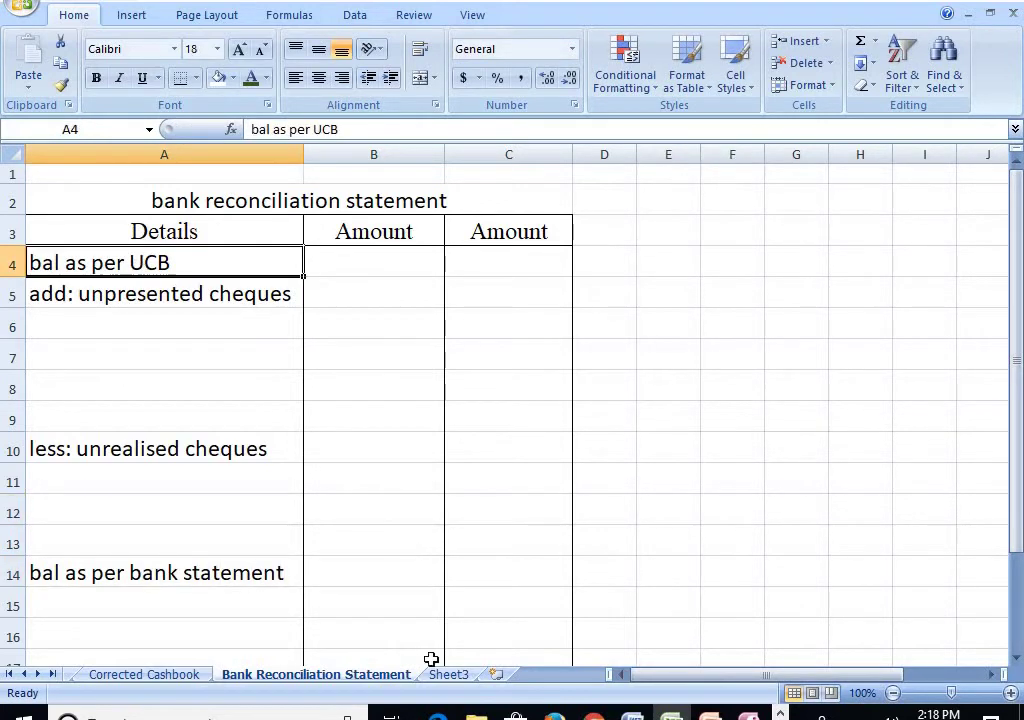
{"action": "left_click", "coordinate": [150, 675]}
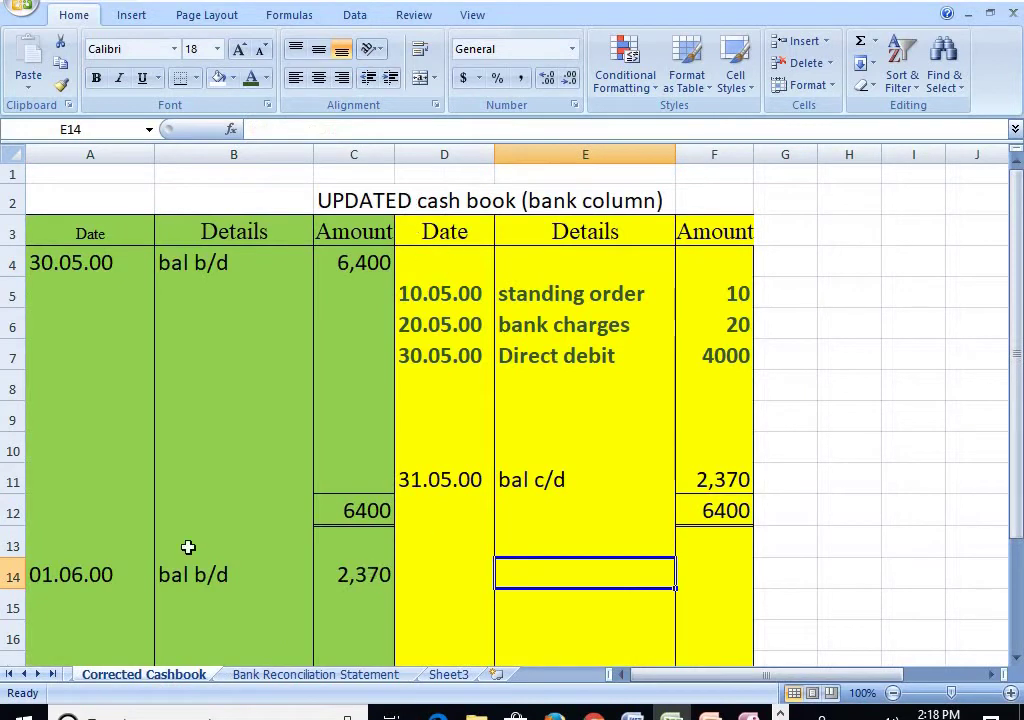
{"action": "left_click_drag", "start_coordinate": [70, 575], "coordinate": [355, 607]}
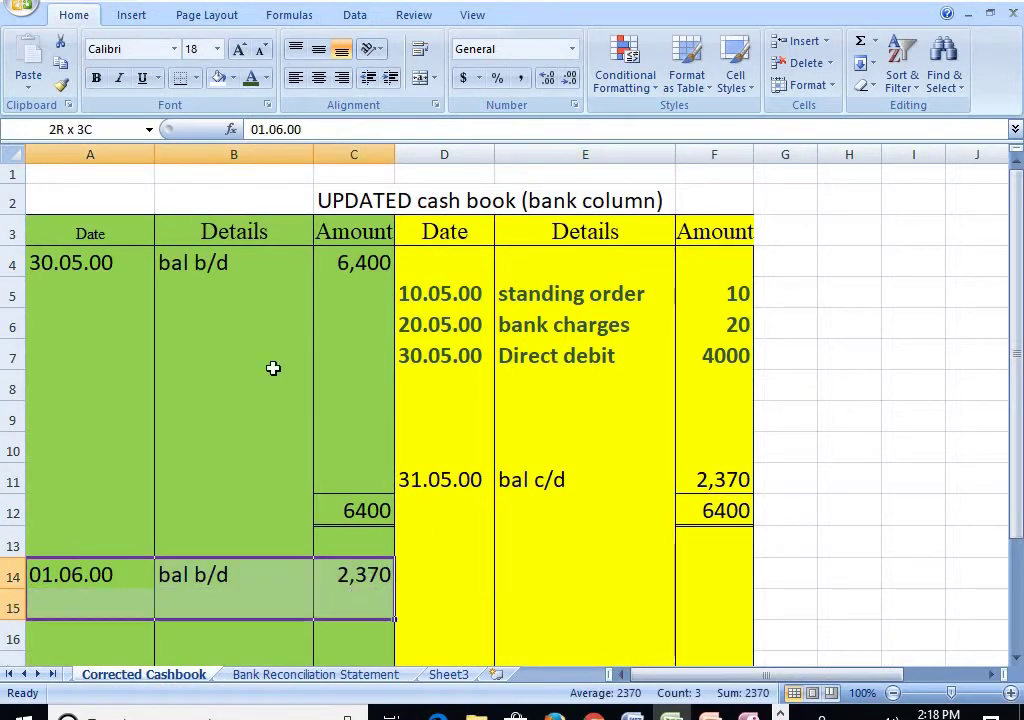
{"action": "left_click", "coordinate": [96, 78]}
{"action": "left_click", "coordinate": [606, 591]}
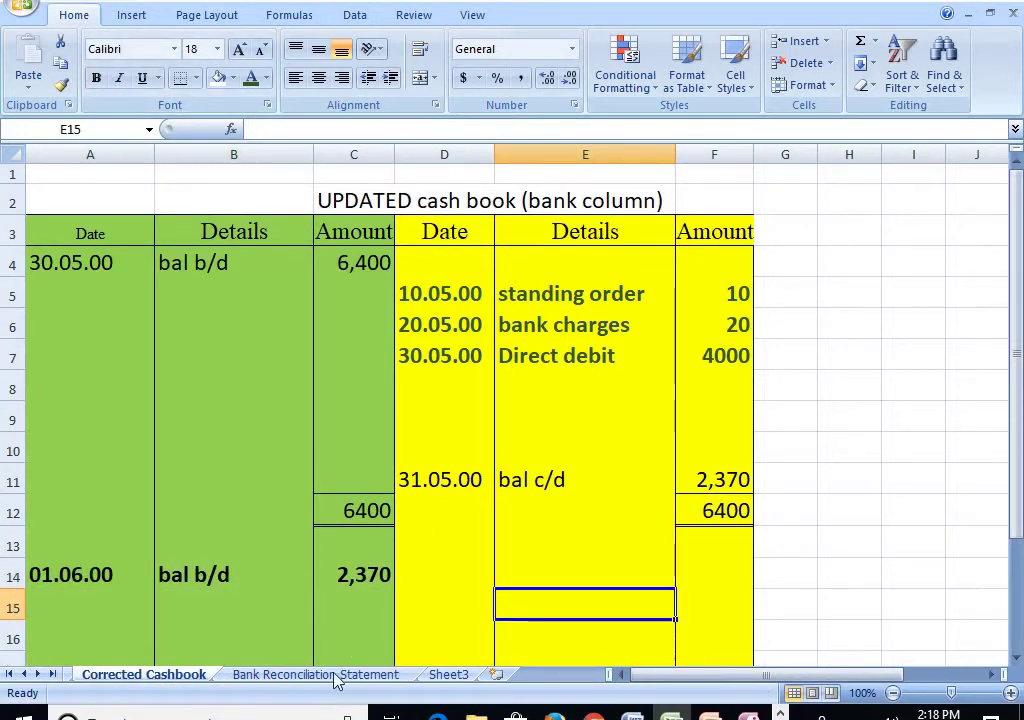
Enter 2,370 in C4 of the Bank Reconciliation Statement sheet as the balance per UCB.
{"action": "left_click", "coordinate": [300, 676]}
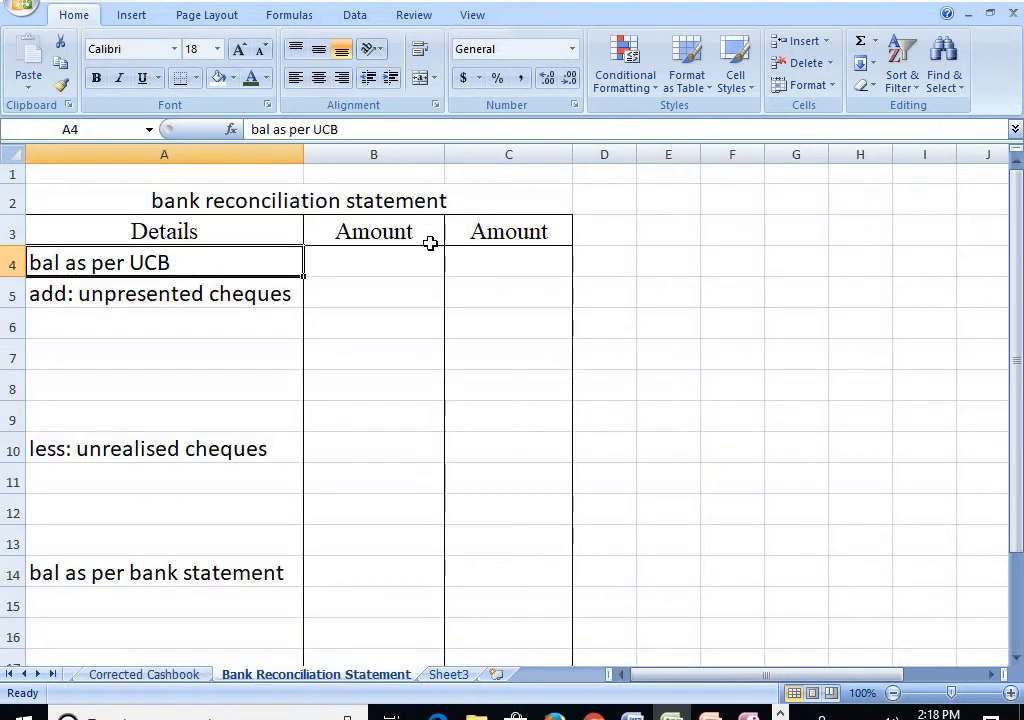
{"action": "left_click", "coordinate": [489, 265]}
{"action": "type", "text": "2,370"}
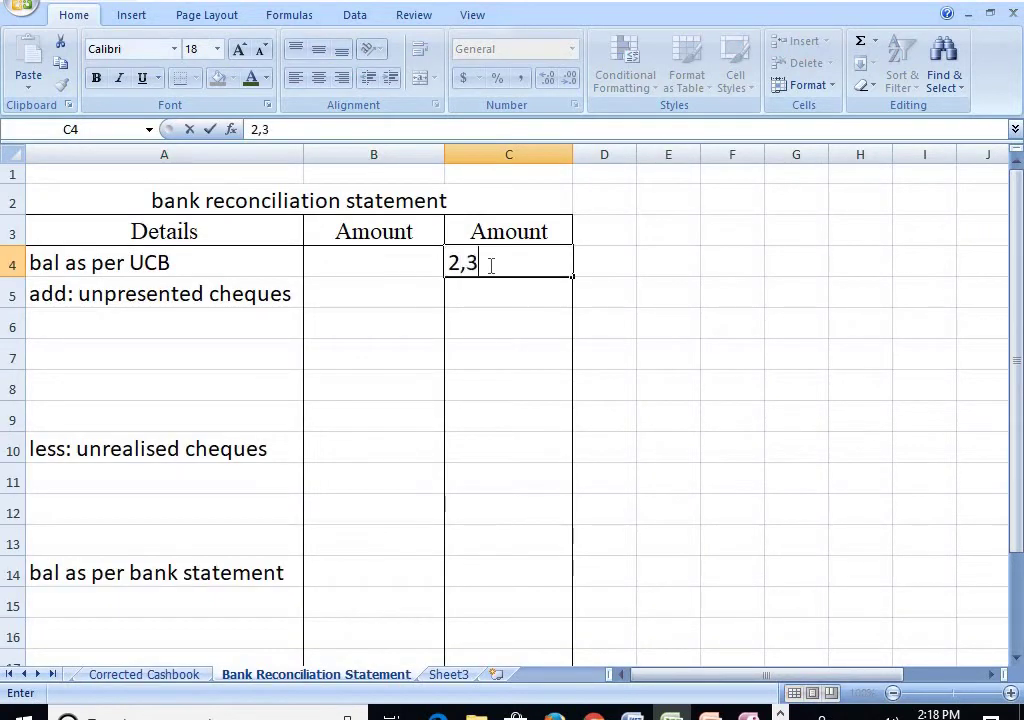
{"action": "left_click", "coordinate": [613, 409]}
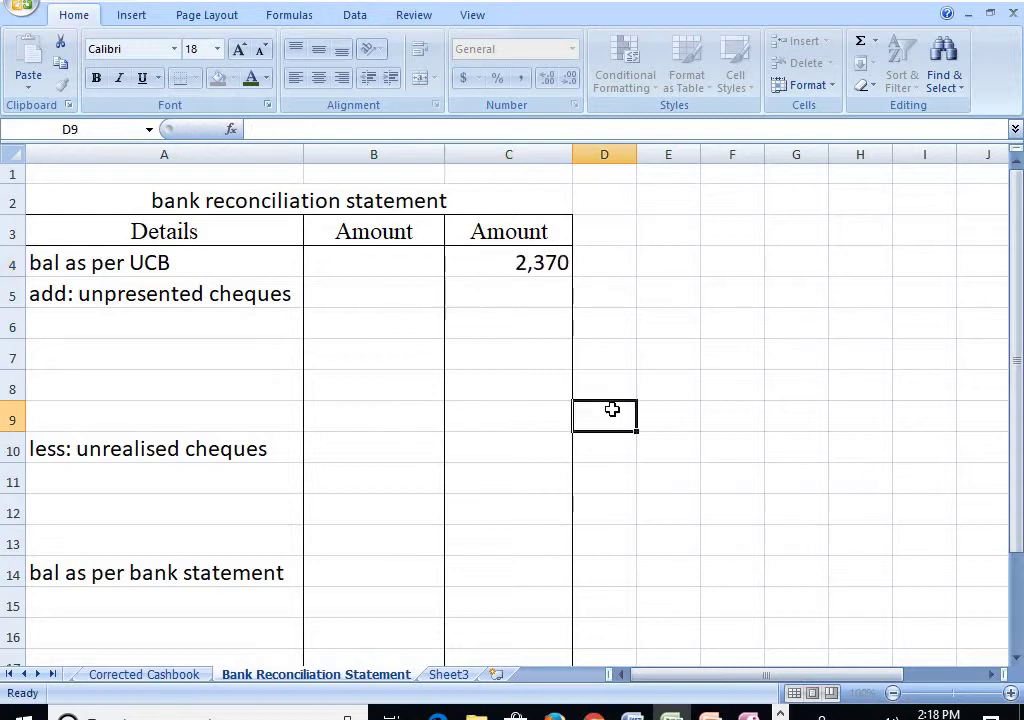
Examine the cash book payments marked UPC on Sheet3 for the unpresented cheque amounts.
{"action": "left_click", "coordinate": [198, 297]}
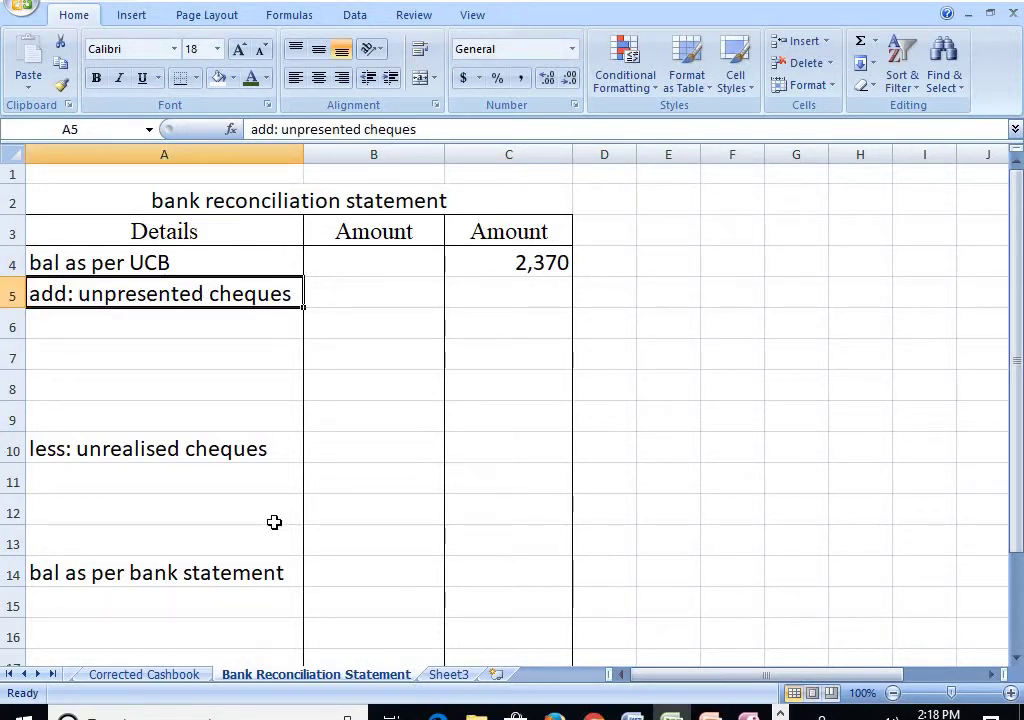
{"action": "left_click", "coordinate": [10, 674]}
{"action": "left_click", "coordinate": [220, 676]}
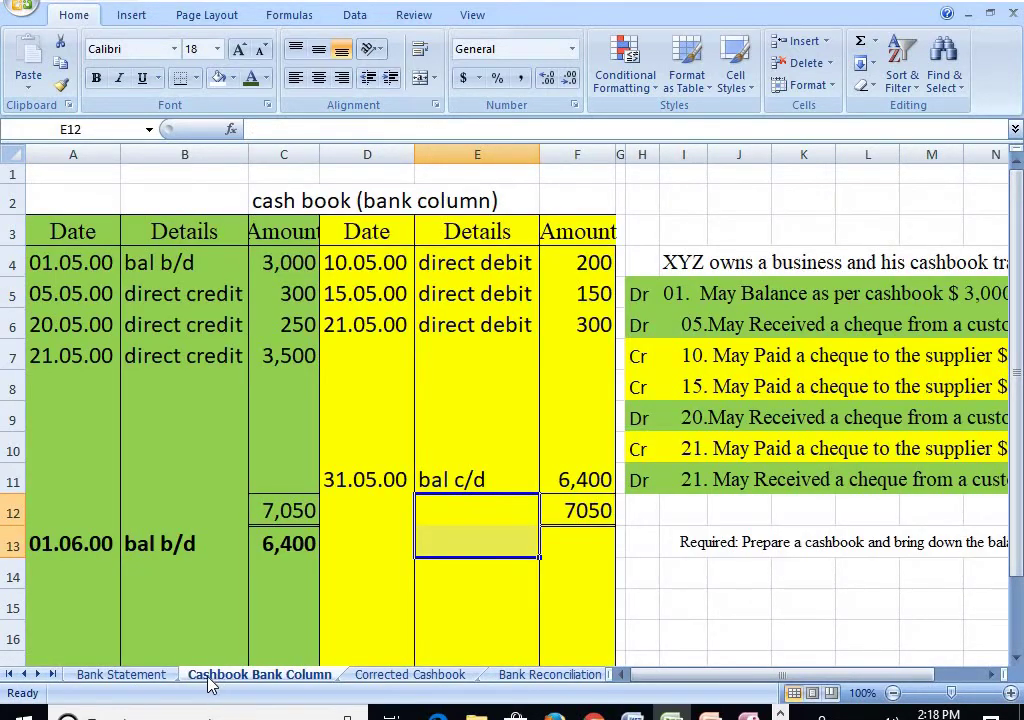
{"action": "left_click", "coordinate": [526, 674]}
{"action": "left_click", "coordinate": [600, 676]}
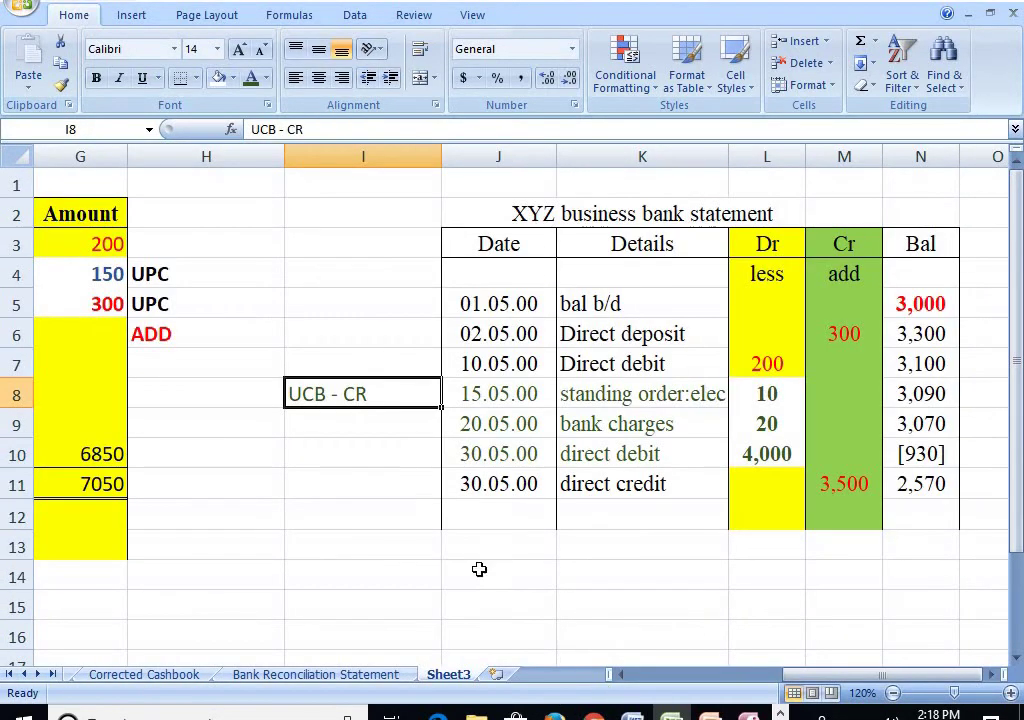
{"action": "scroll", "coordinate": [671, 578], "scroll_direction": "left", "scroll_amount": 6}
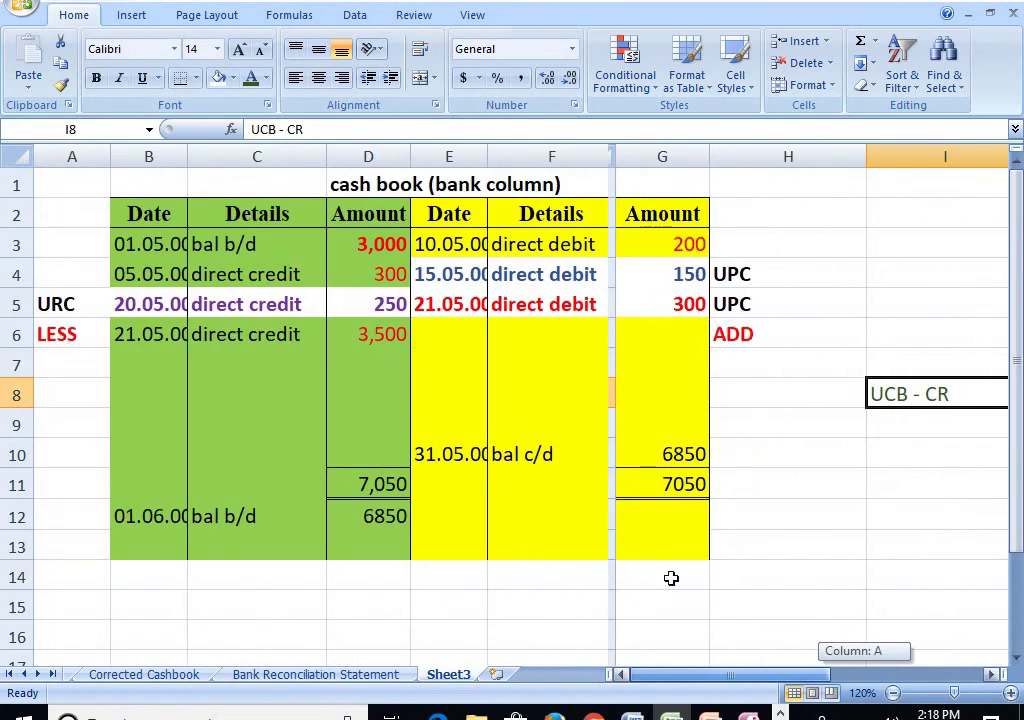
{"action": "left_click", "coordinate": [548, 338]}
{"action": "left_click", "coordinate": [694, 276]}
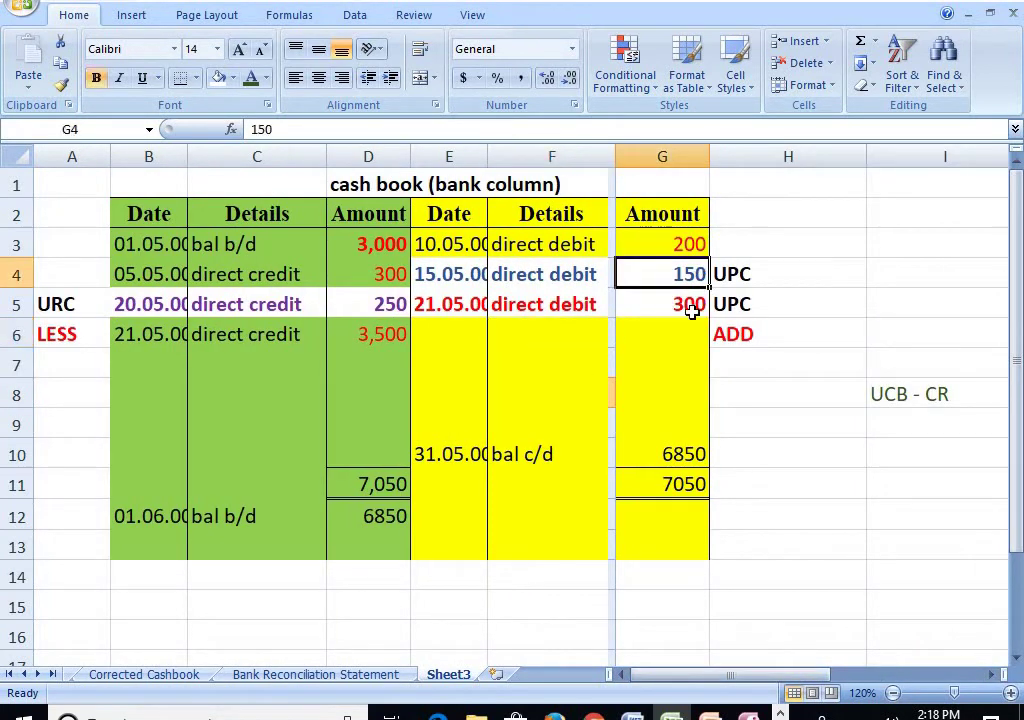
{"action": "left_click", "coordinate": [690, 305]}
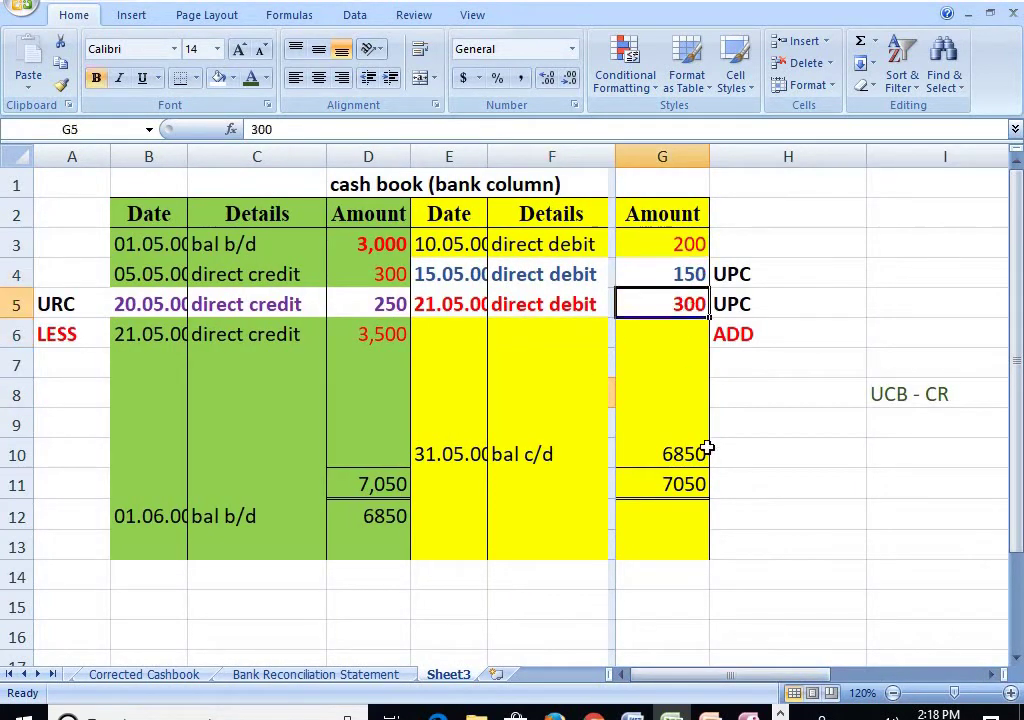
Enter the unpresented cheque amounts 150 in B5 and 300 in B6 of the Bank Reconciliation Statement sheet.
{"action": "left_click", "coordinate": [370, 677]}
{"action": "left_click", "coordinate": [347, 296]}
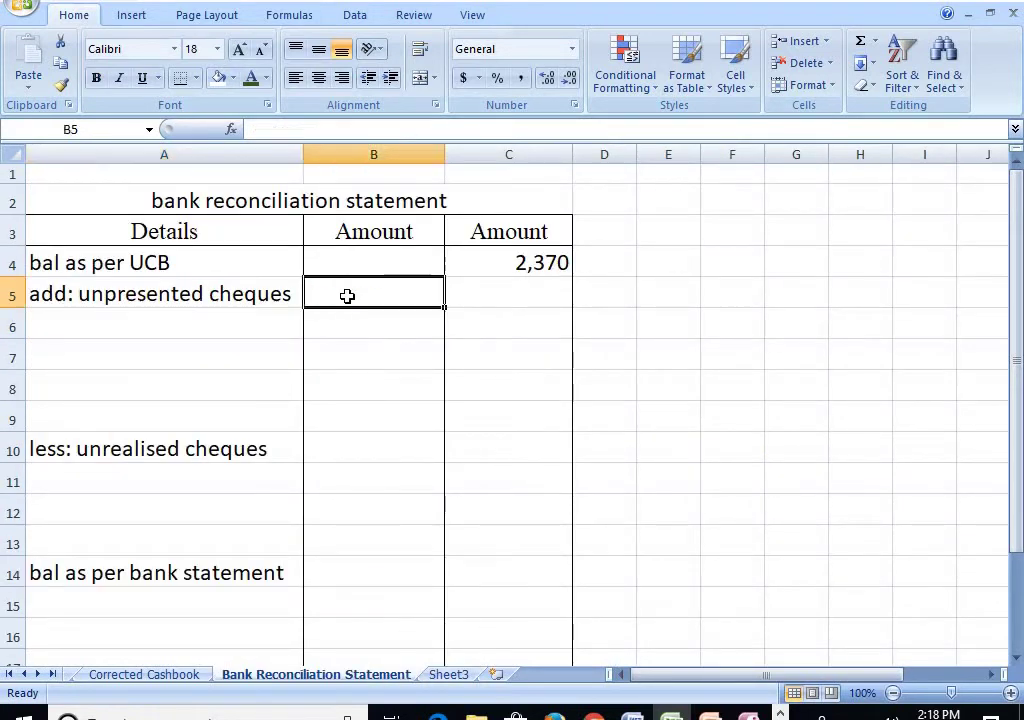
{"action": "type", "text": "150"}
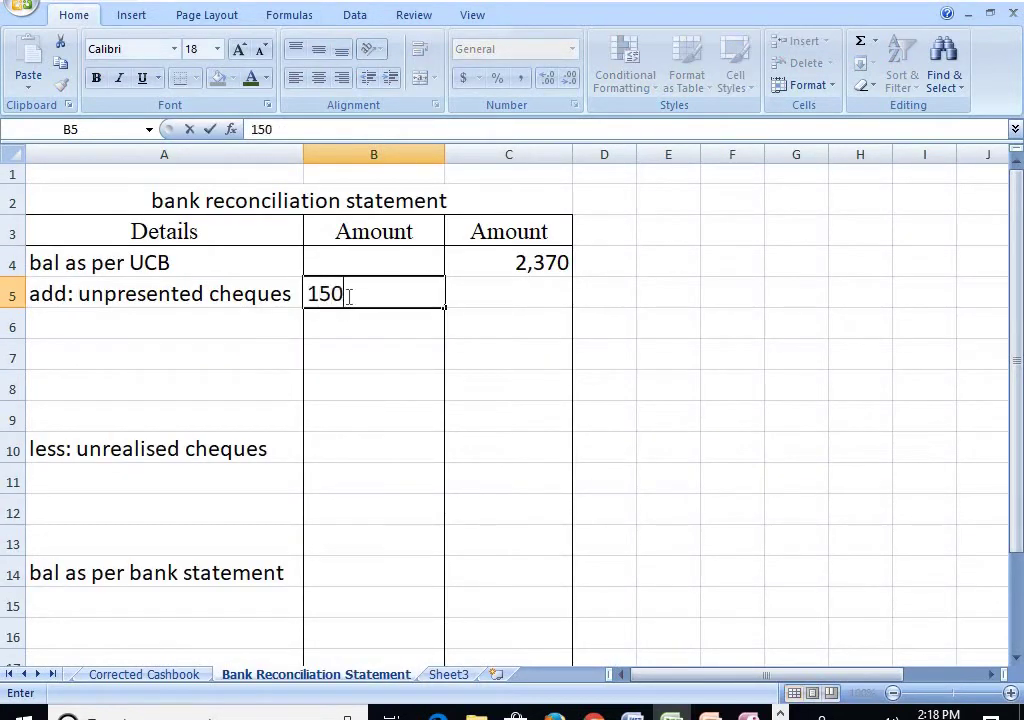
{"action": "key", "text": "Return"}
{"action": "type", "text": "300"}
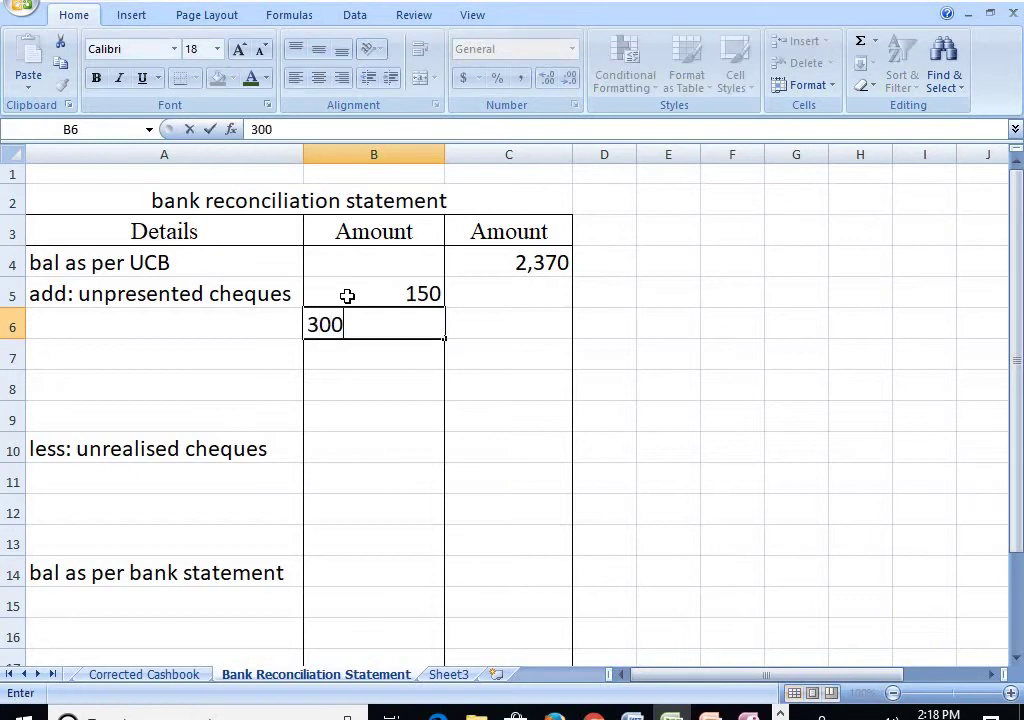
{"action": "key", "text": "Return"}
Center the unpresented cheque amounts in B5:B6 and add a bottom border beneath them.
{"action": "left_click_drag", "start_coordinate": [405, 293], "coordinate": [391, 343]}
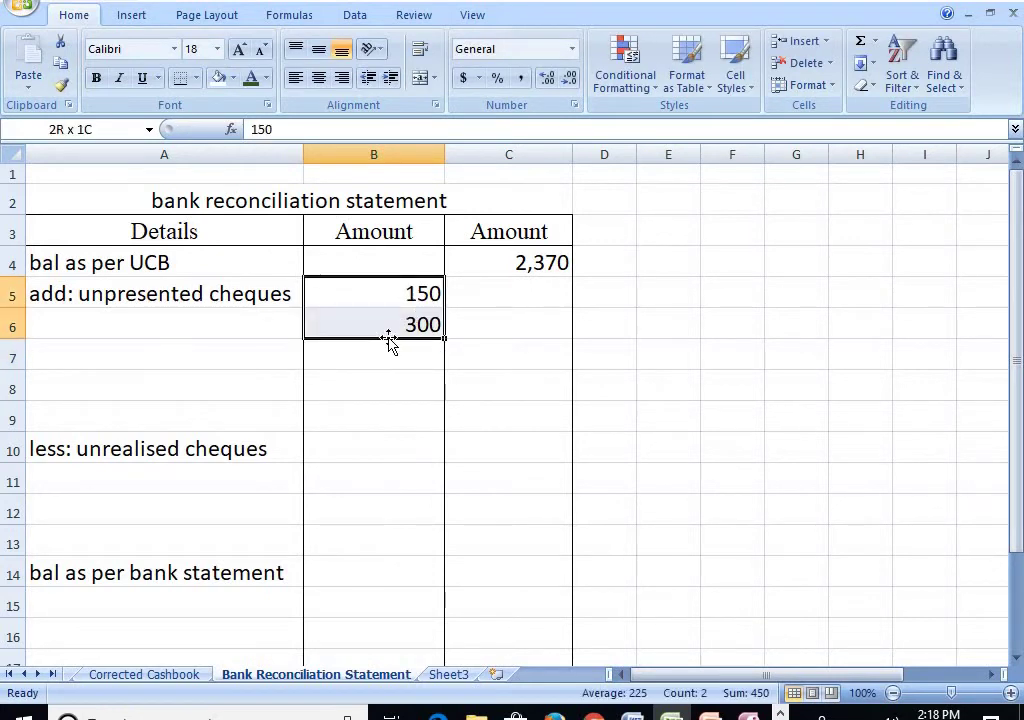
{"action": "left_click", "coordinate": [318, 78]}
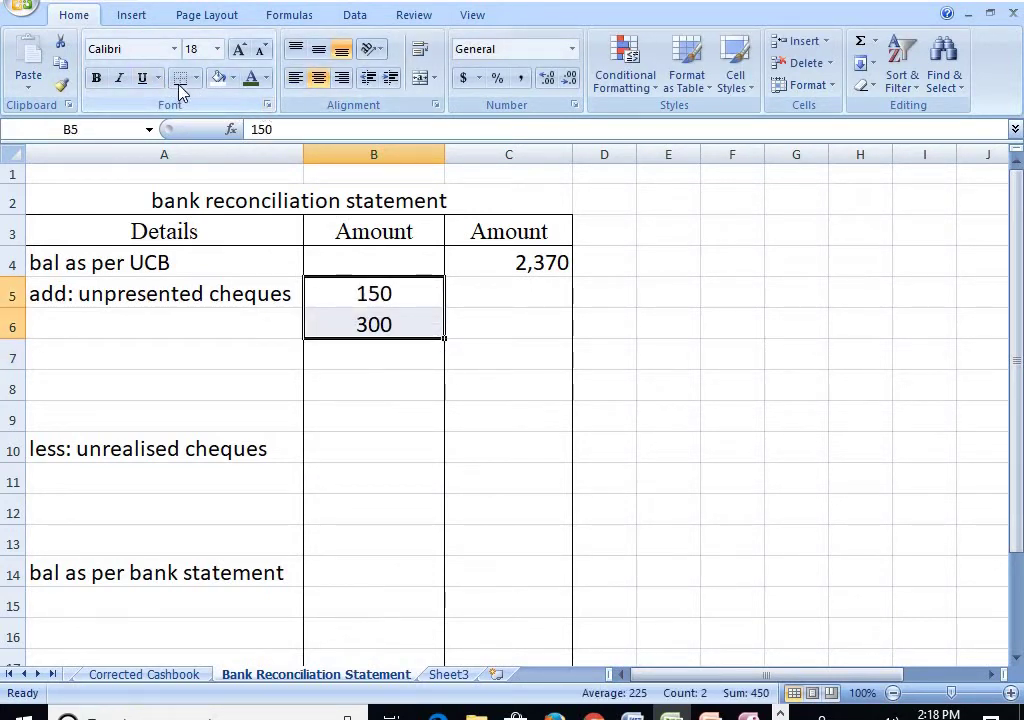
{"action": "left_click", "coordinate": [475, 393]}
{"action": "left_click", "coordinate": [528, 359]}
{"action": "left_click", "coordinate": [414, 295]}
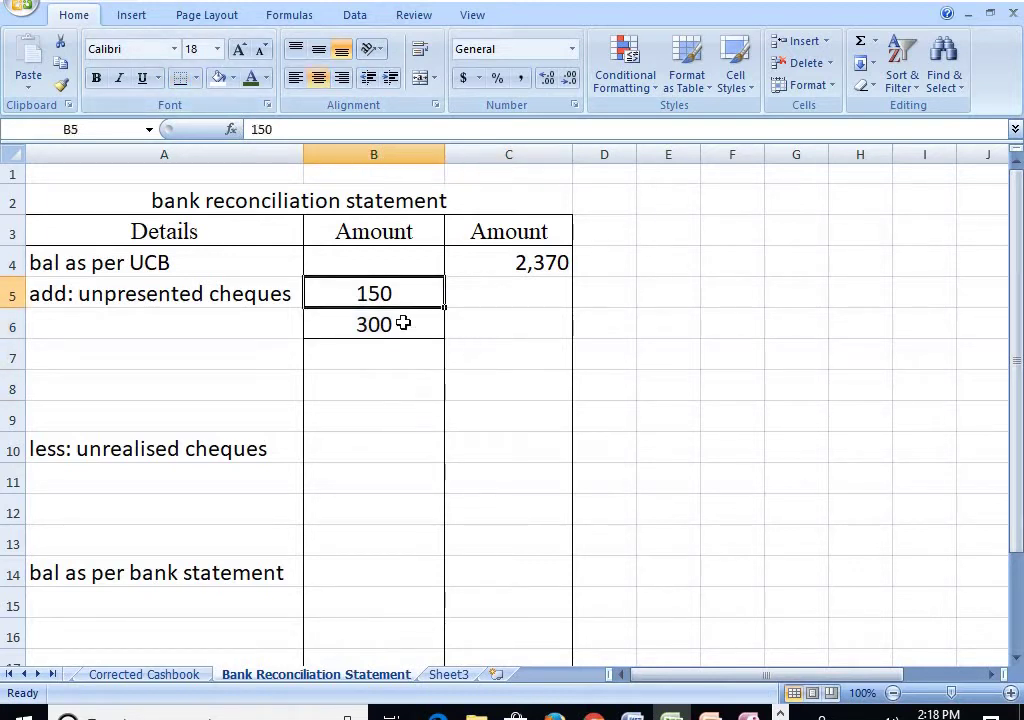
Enter 450 in C7 as the total of the unpresented cheques.
{"action": "left_click", "coordinate": [402, 322]}
{"action": "left_click", "coordinate": [545, 361]}
{"action": "type", "text": "4"}
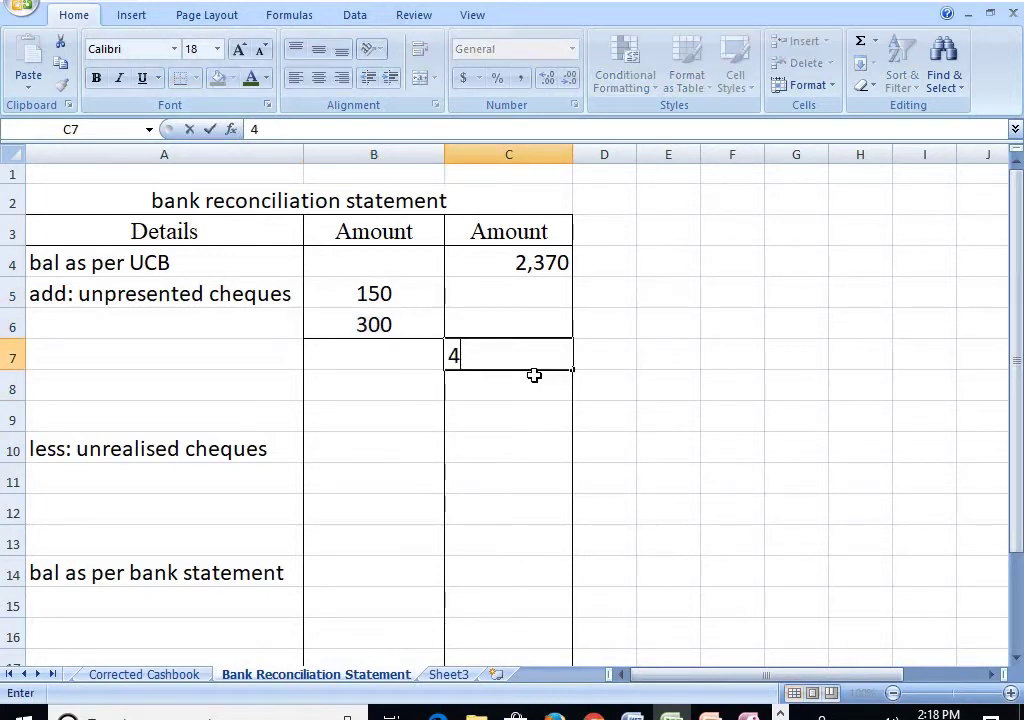
{"action": "type", "text": "50"}
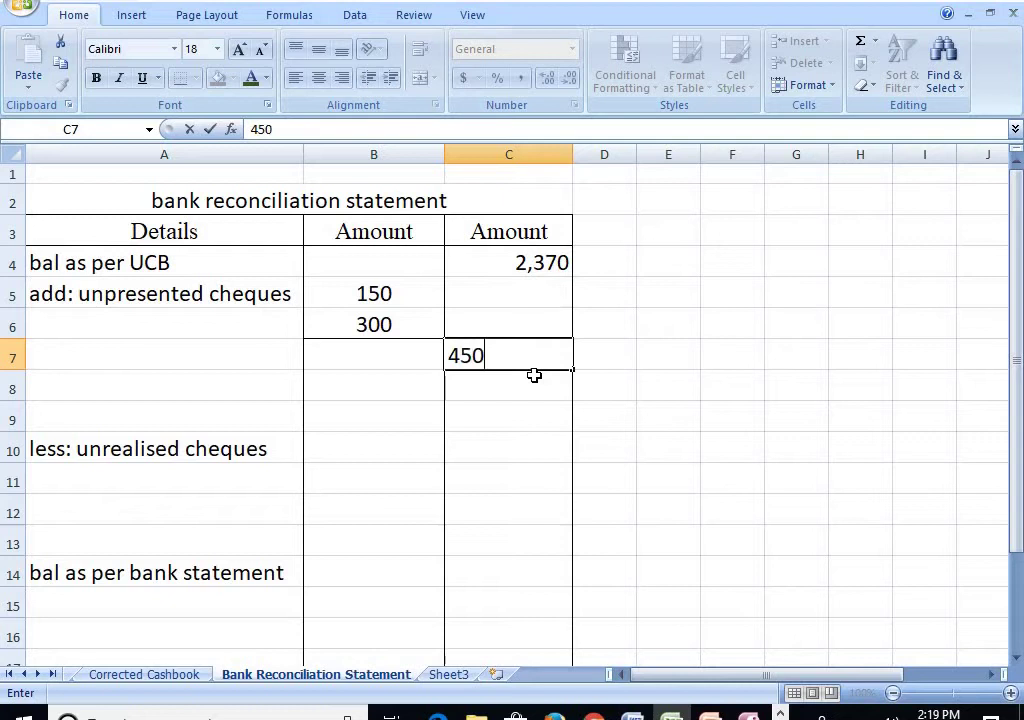
{"action": "left_click", "coordinate": [505, 482]}
Check the receipt marked URC on Sheet3 and enter 250 in B10 of the Bank Reconciliation Statement sheet as the unrealised cheque amount.
{"action": "left_click", "coordinate": [440, 675]}
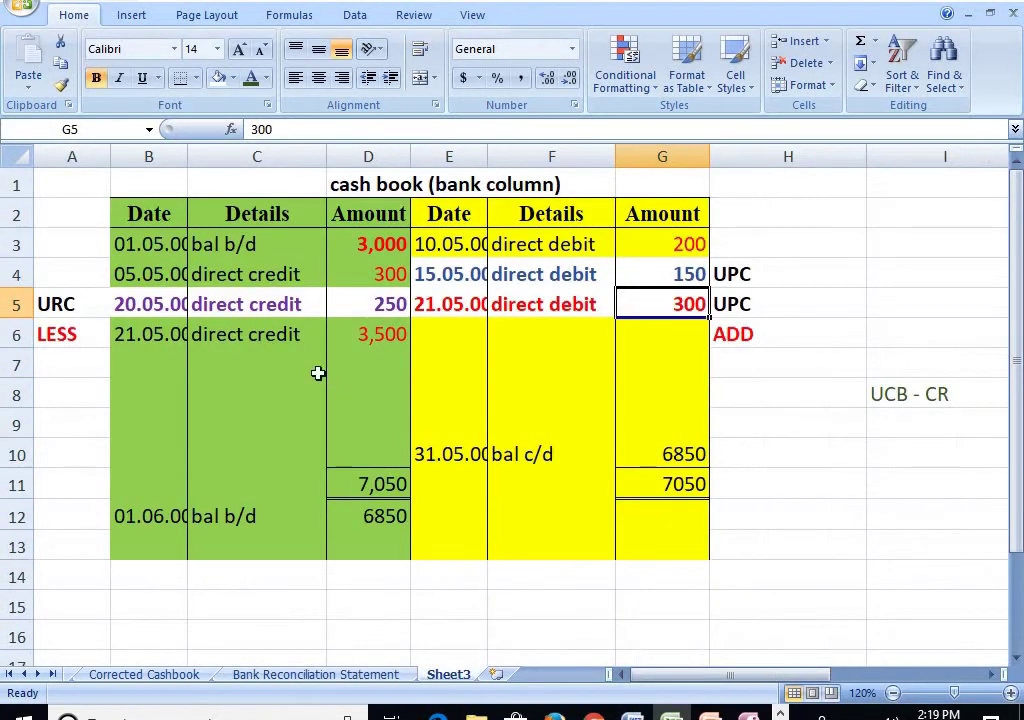
{"action": "left_click", "coordinate": [384, 676]}
{"action": "left_click", "coordinate": [378, 448]}
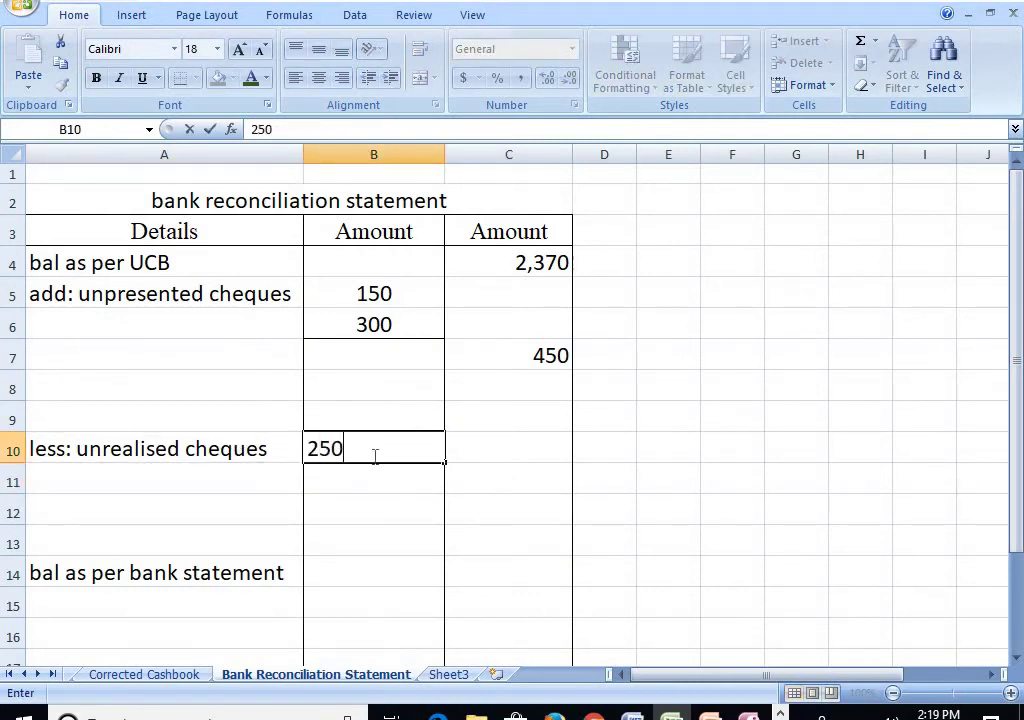
{"action": "key", "text": "Return"}
Center the unrealised cheque amount in B10 and add a bottom border beneath it.
{"action": "left_click", "coordinate": [384, 448]}
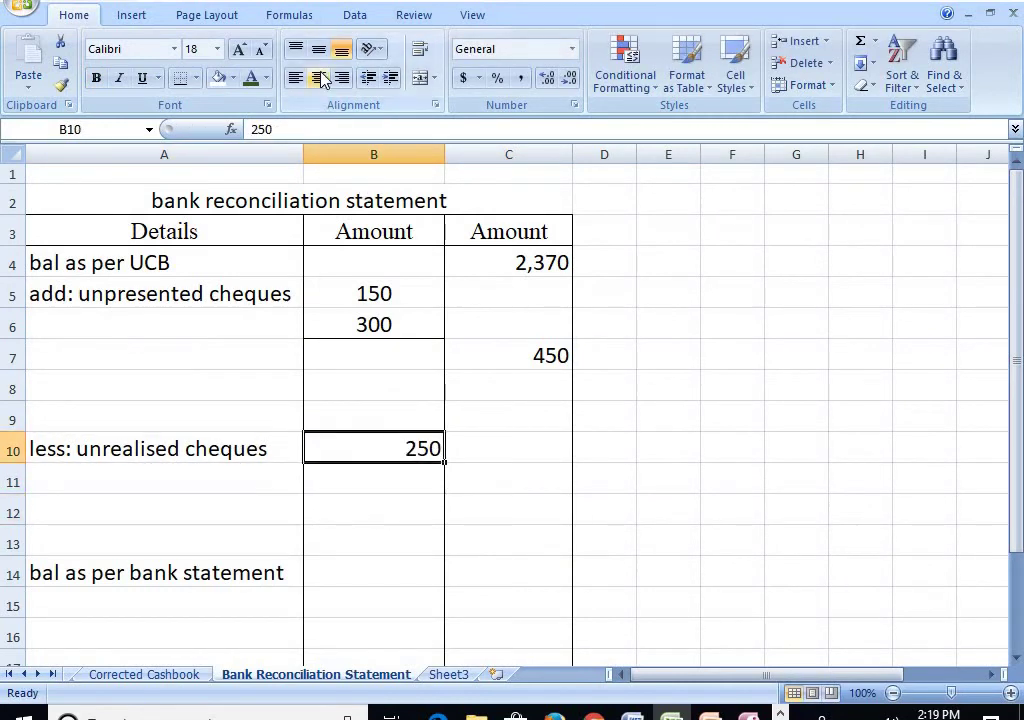
{"action": "left_click", "coordinate": [318, 77]}
{"action": "left_click", "coordinate": [182, 79]}
Enter [250] in C11 as the unrealised cheque deduction and center the amounts in C4:C15.
{"action": "left_click", "coordinate": [530, 482]}
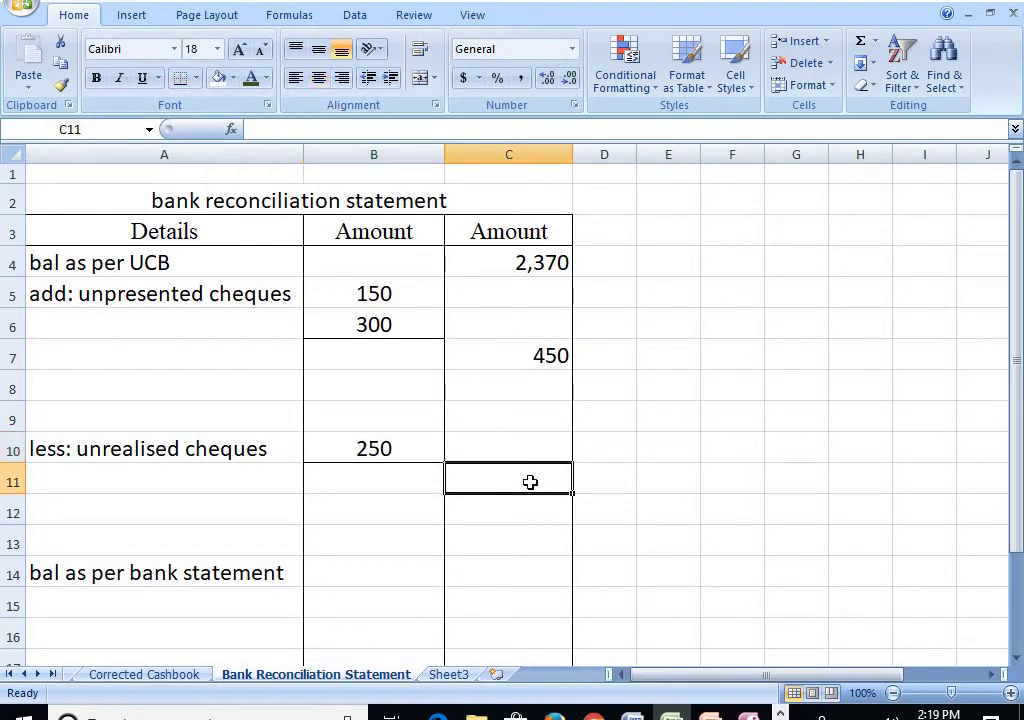
{"action": "type", "text": "[250"}
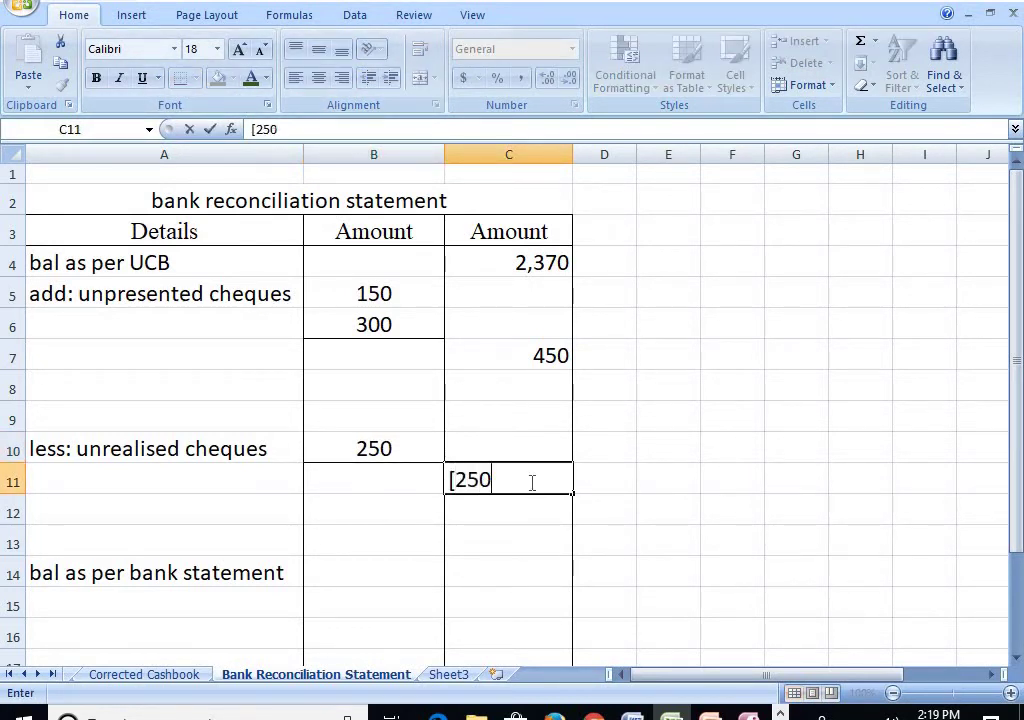
{"action": "type", "text": "]"}
{"action": "left_click", "coordinate": [515, 538]}
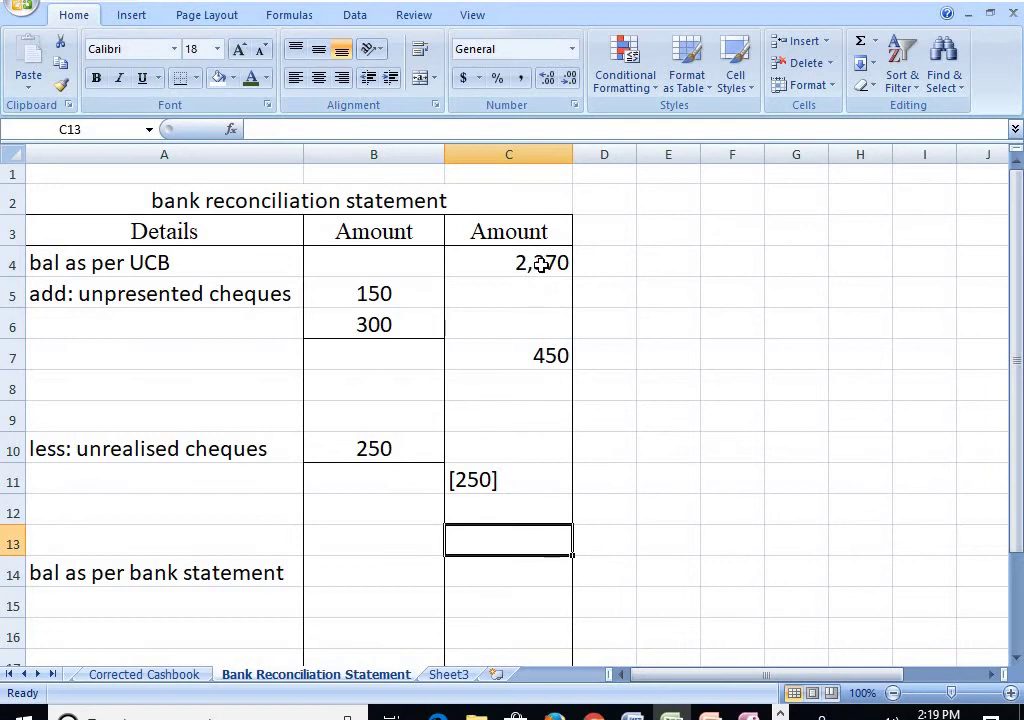
{"action": "left_click_drag", "start_coordinate": [540, 263], "coordinate": [517, 600]}
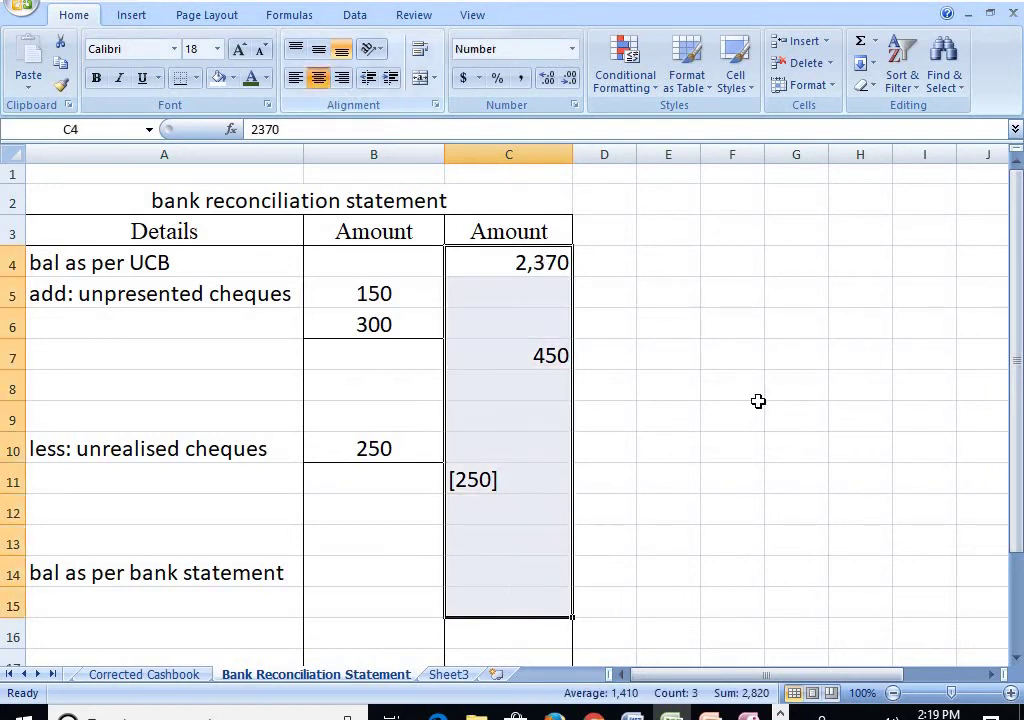
{"action": "left_click", "coordinate": [758, 403]}
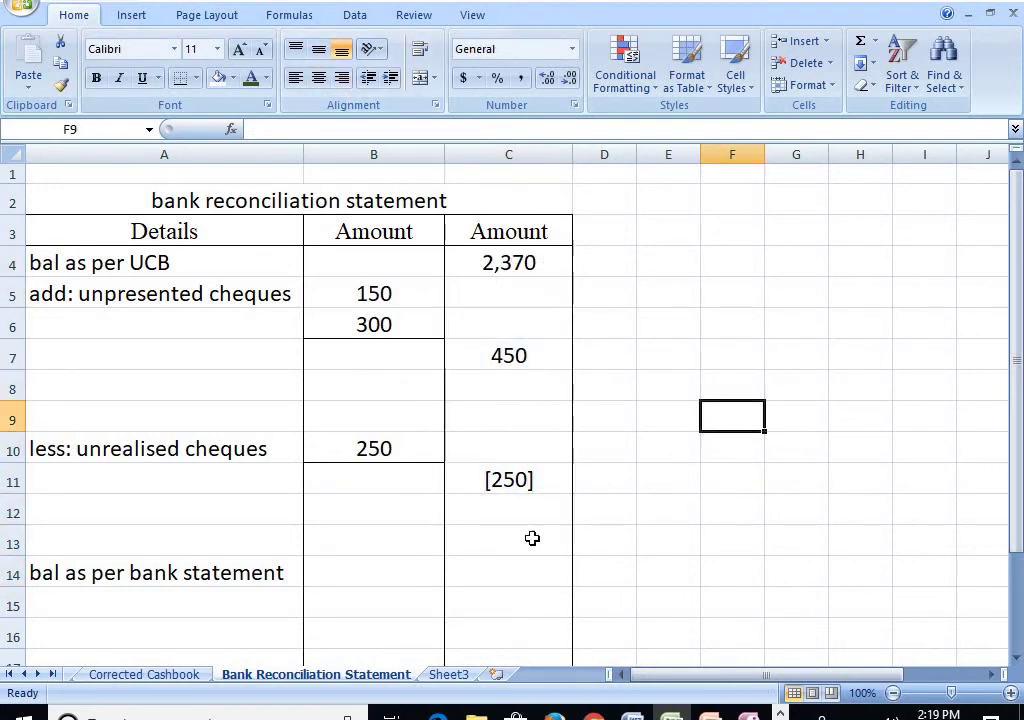
Apply a top and double bottom border to C14, the cell for the balance as per bank statement.
{"action": "left_click", "coordinate": [542, 261]}
{"action": "left_click", "coordinate": [526, 360]}
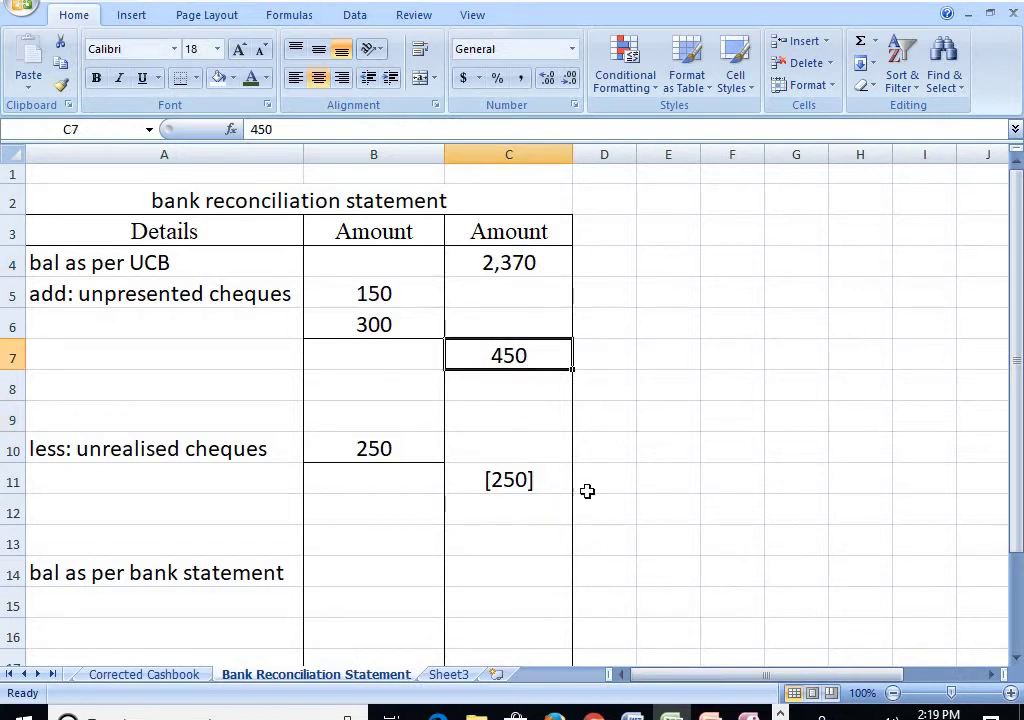
{"action": "left_click", "coordinate": [544, 491]}
{"action": "left_click", "coordinate": [552, 568]}
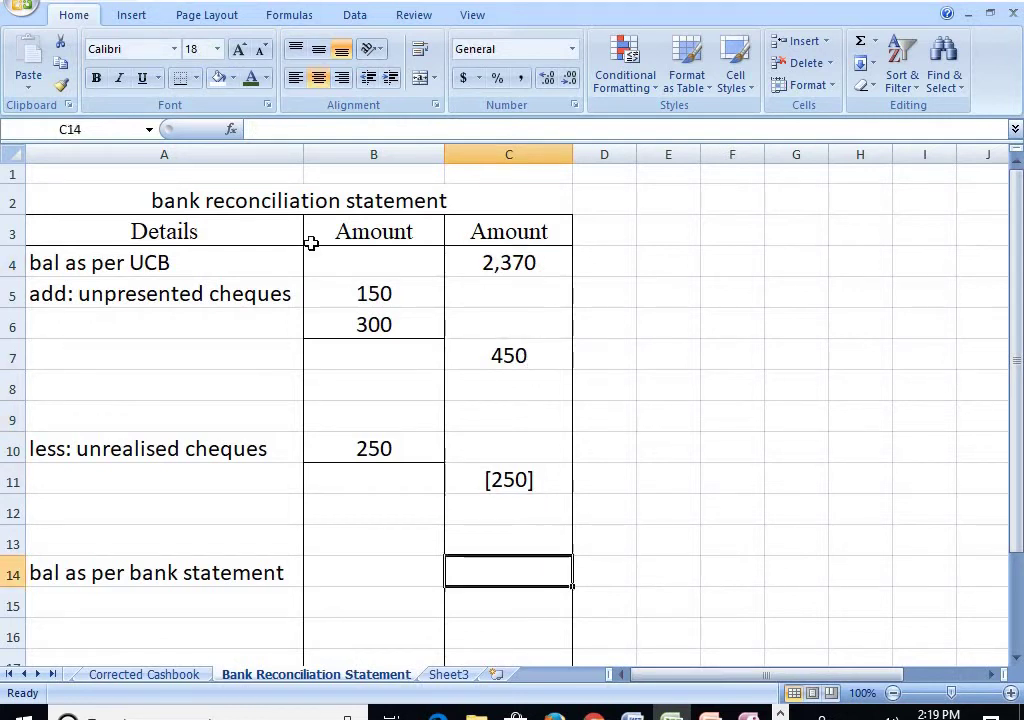
{"action": "left_click", "coordinate": [198, 79]}
{"action": "left_click", "coordinate": [250, 393]}
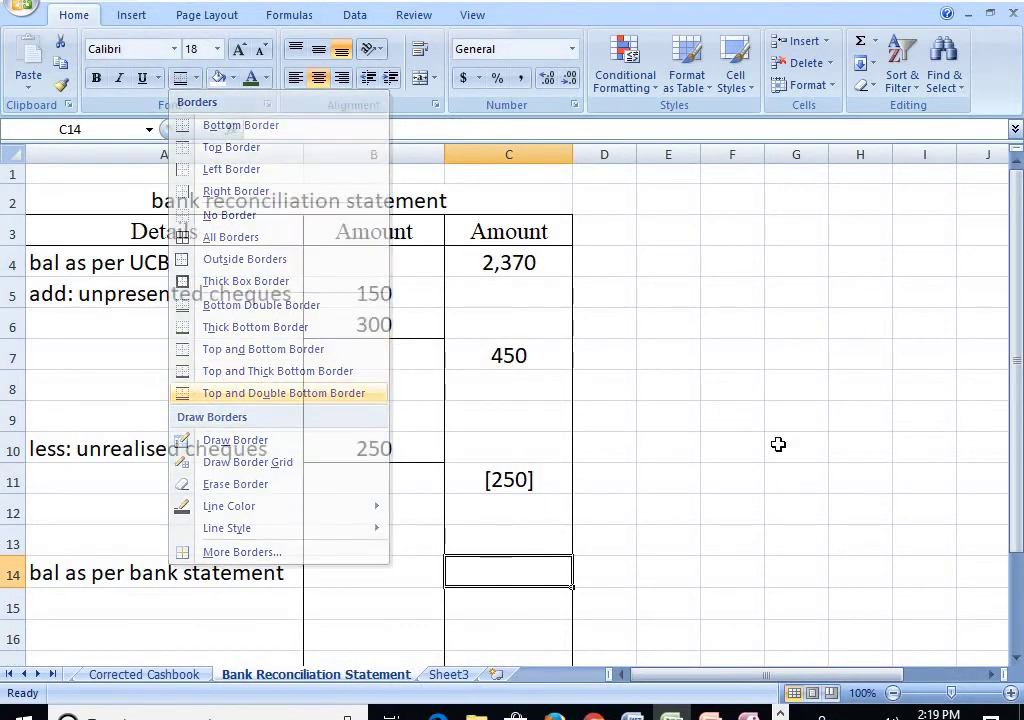
{"action": "left_click", "coordinate": [778, 444]}
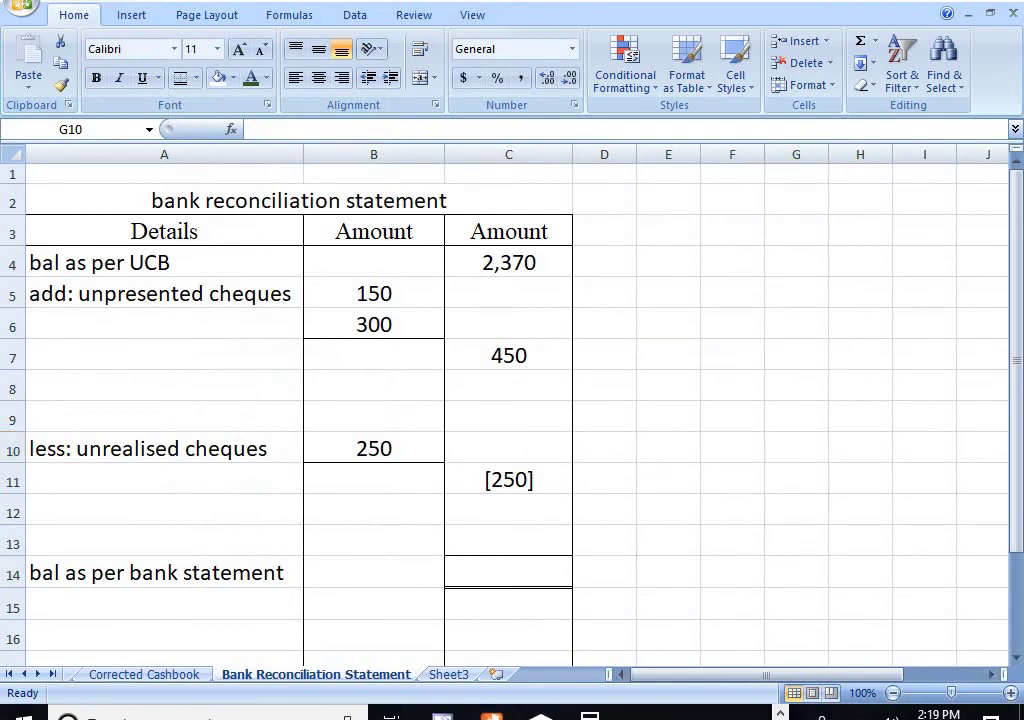
Switch to Calculator and work out the bank statement balance by adding 450 to 2,370 and subtracting 250.
{"action": "left_click", "coordinate": [590, 714]}
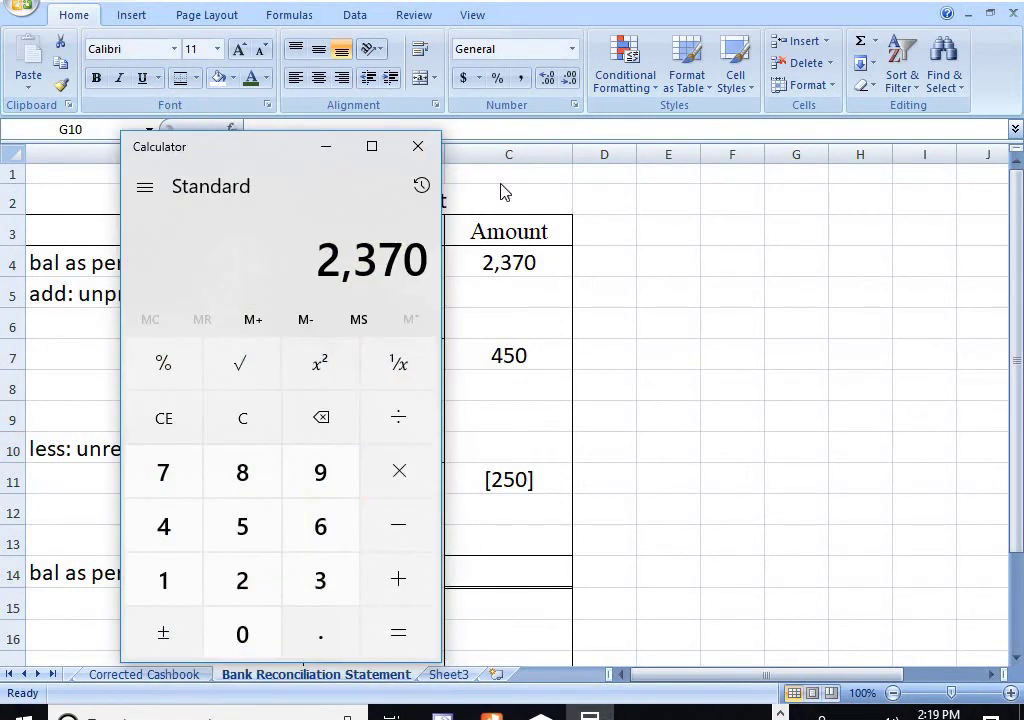
{"action": "left_click_drag", "start_coordinate": [240, 146], "coordinate": [744, 114]}
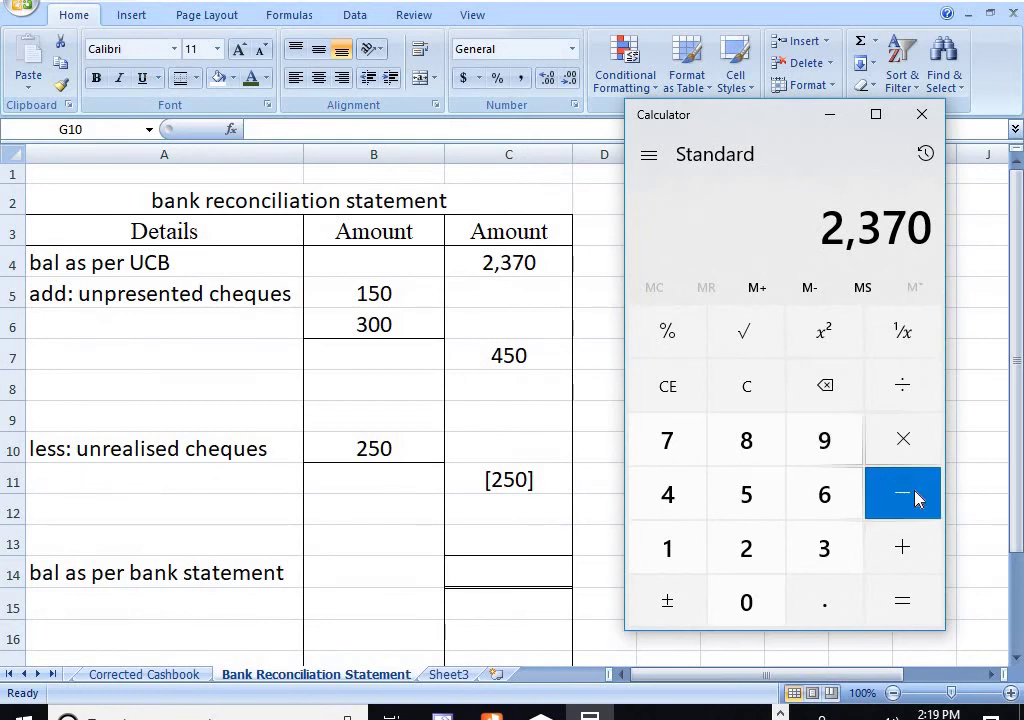
{"action": "left_click", "coordinate": [908, 550]}
{"action": "left_click", "coordinate": [674, 497]}
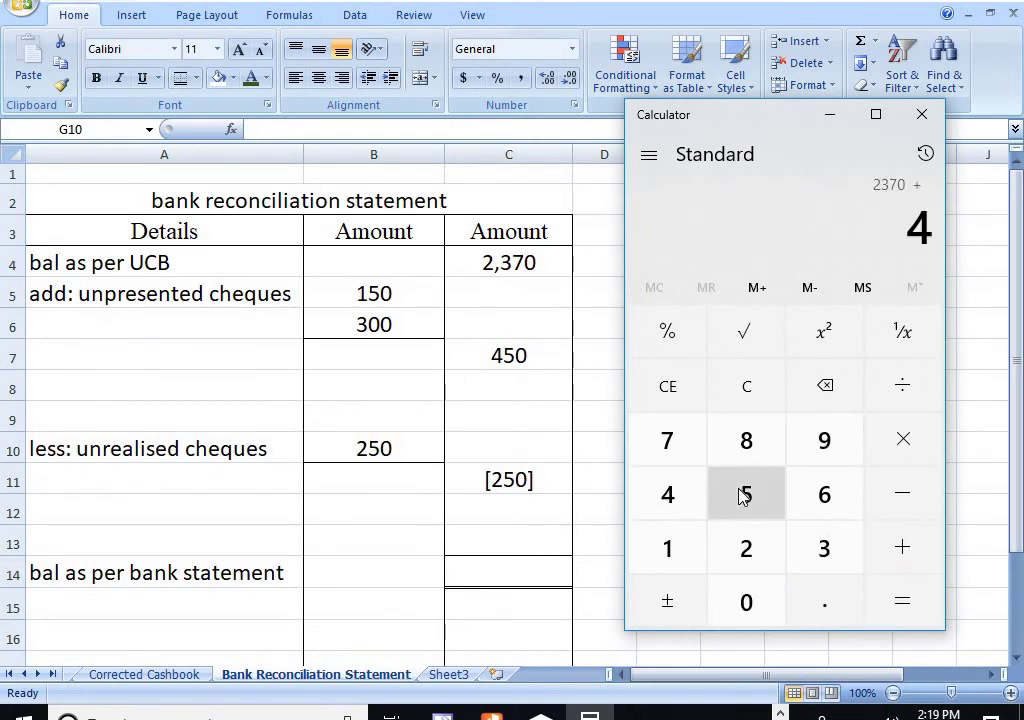
{"action": "left_click", "coordinate": [740, 497]}
{"action": "left_click", "coordinate": [755, 601]}
{"action": "left_click", "coordinate": [918, 608]}
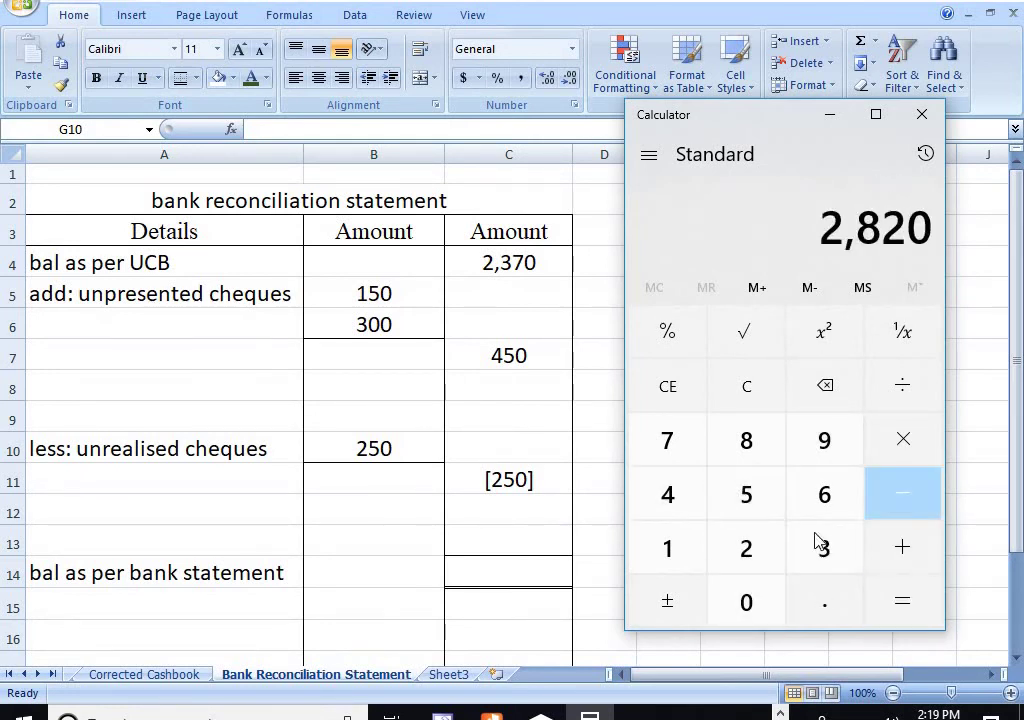
{"action": "left_click", "coordinate": [745, 552]}
{"action": "left_click", "coordinate": [746, 494]}
{"action": "left_click", "coordinate": [746, 600]}
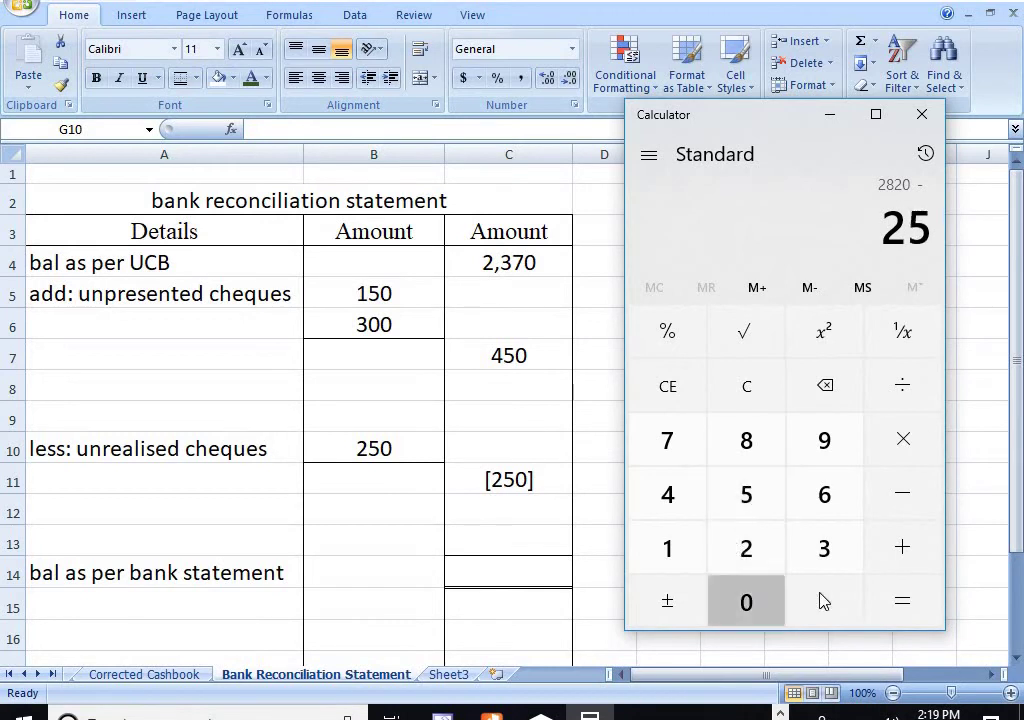
{"action": "left_click", "coordinate": [903, 599]}
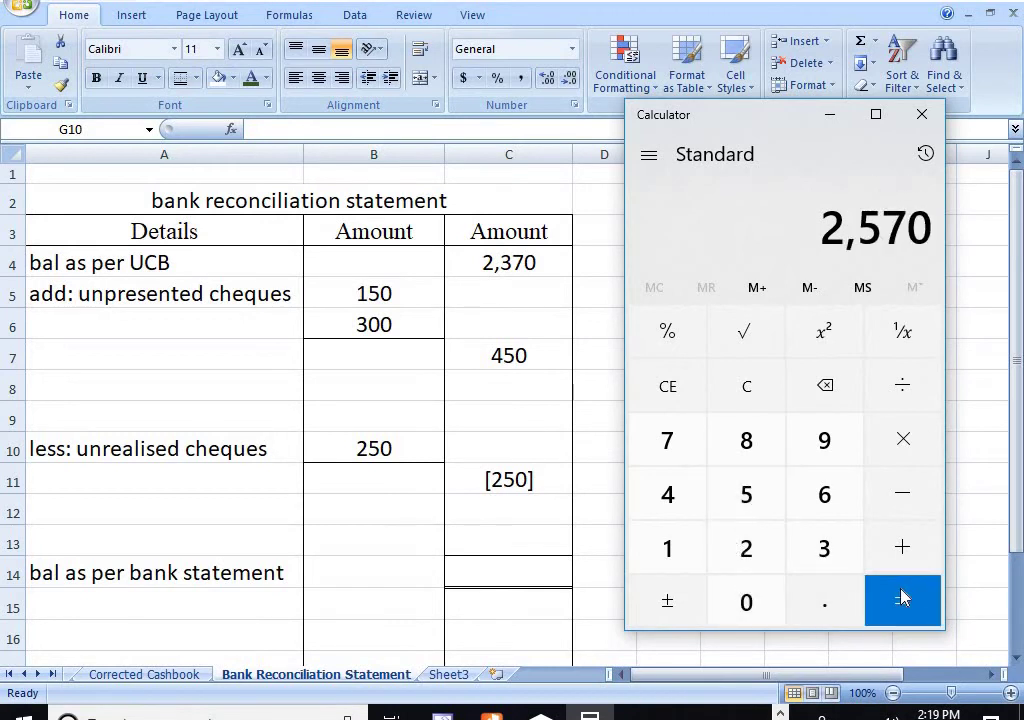
Recheck the bank statement balance by calculating 2370 + 450 - 250 from scratch, and close Calculator.
{"action": "left_click", "coordinate": [753, 601]}
{"action": "left_click", "coordinate": [749, 555]}
{"action": "left_click", "coordinate": [824, 553]}
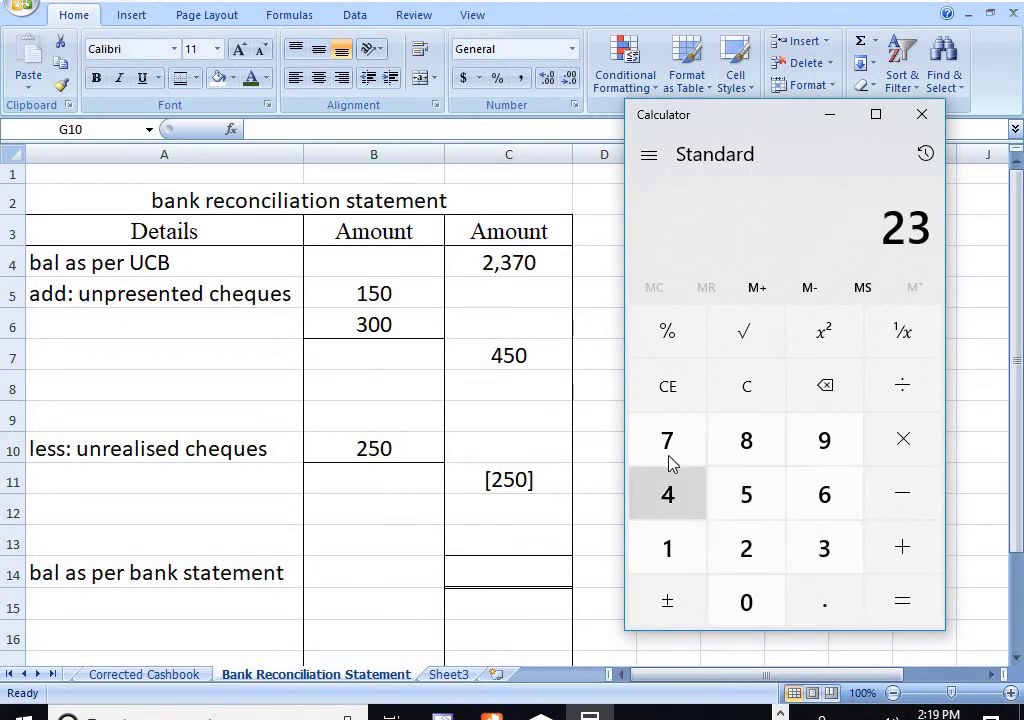
{"action": "left_click", "coordinate": [668, 440]}
{"action": "left_click", "coordinate": [733, 594]}
{"action": "left_click", "coordinate": [919, 552]}
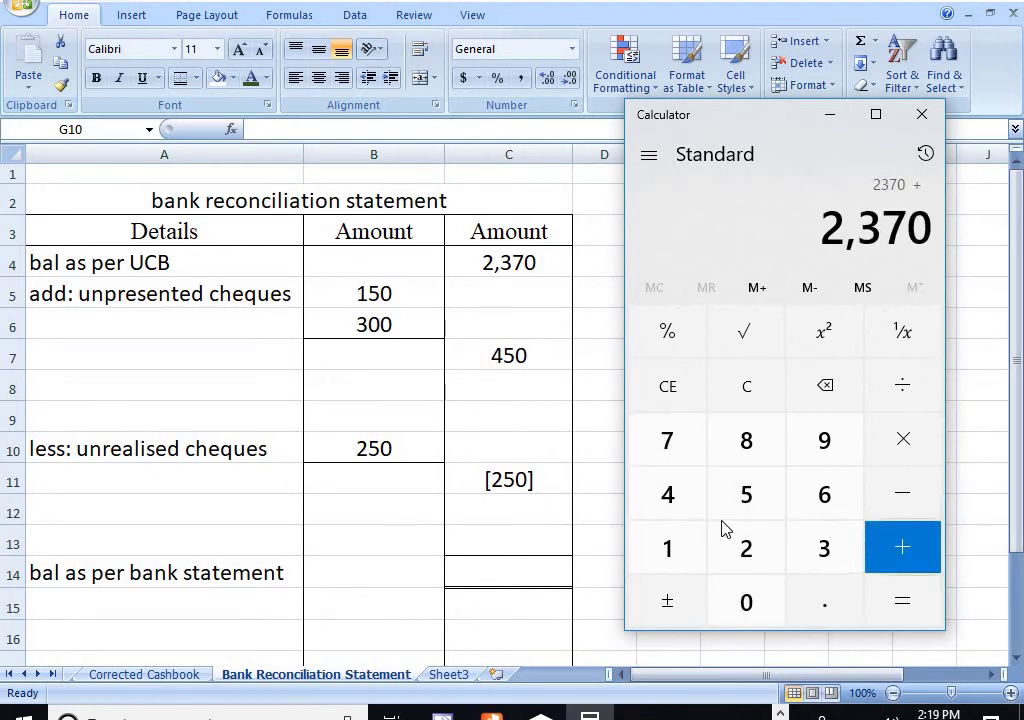
{"action": "left_click", "coordinate": [705, 496]}
{"action": "left_click", "coordinate": [746, 520]}
{"action": "left_click", "coordinate": [747, 601]}
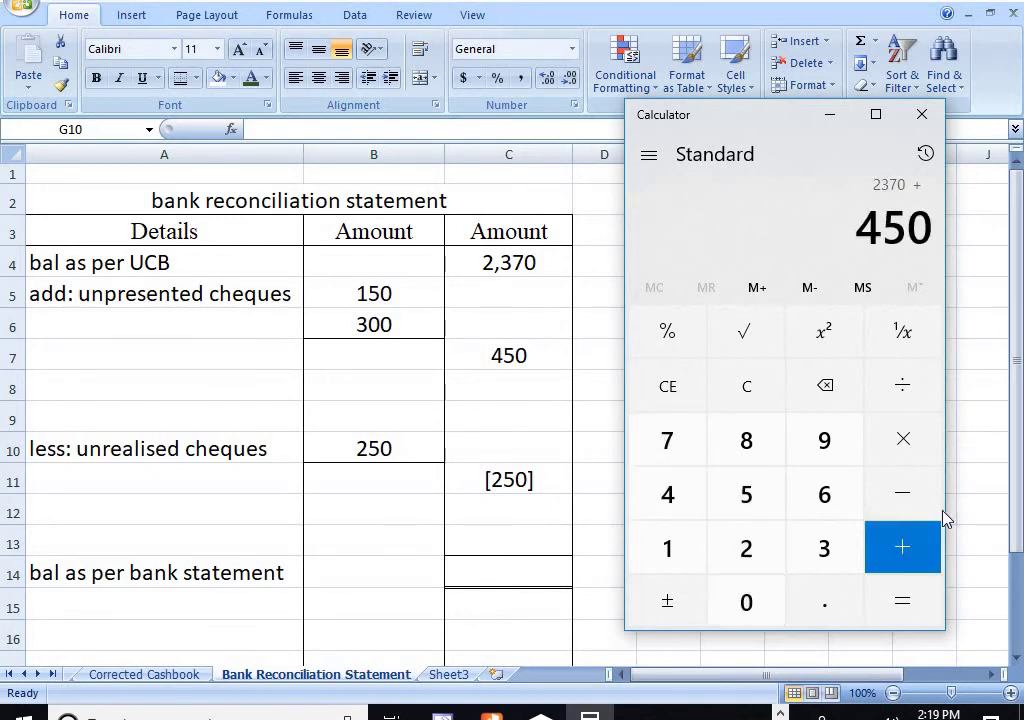
{"action": "left_click", "coordinate": [903, 493]}
{"action": "left_click", "coordinate": [752, 550]}
{"action": "left_click", "coordinate": [747, 494]}
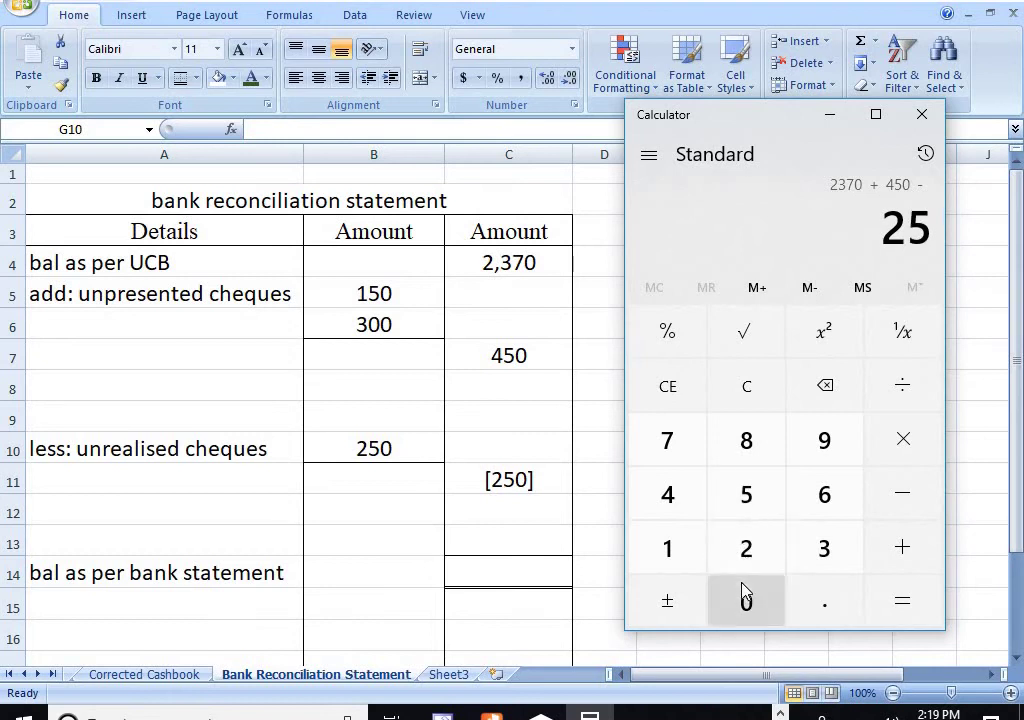
{"action": "left_click", "coordinate": [746, 598]}
{"action": "left_click", "coordinate": [906, 592]}
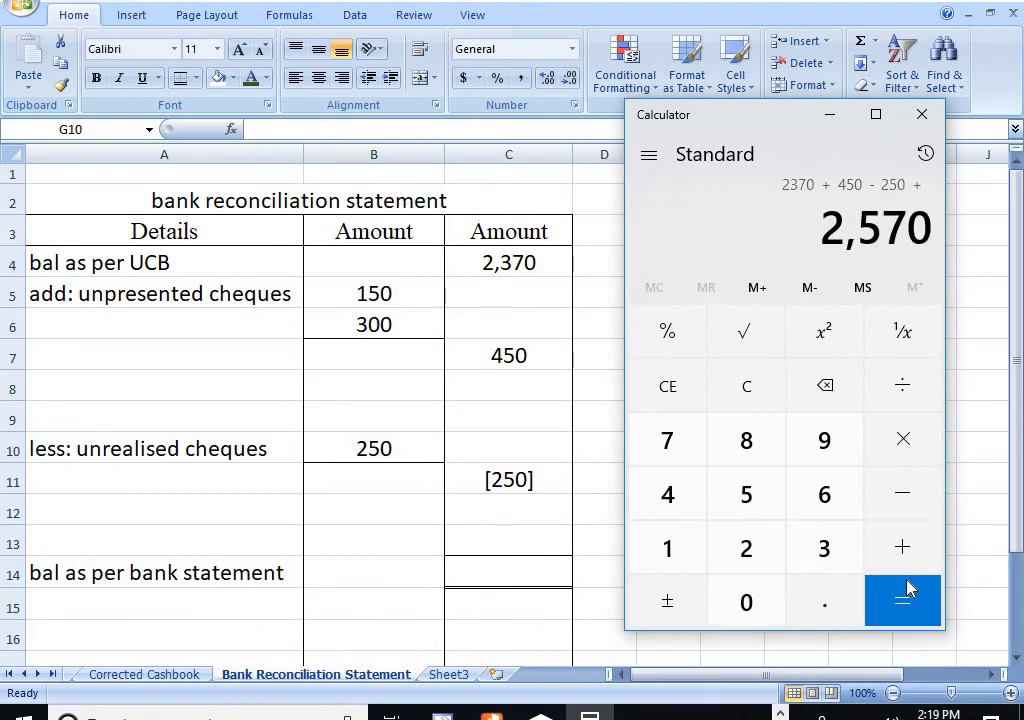
{"action": "left_click", "coordinate": [922, 114]}
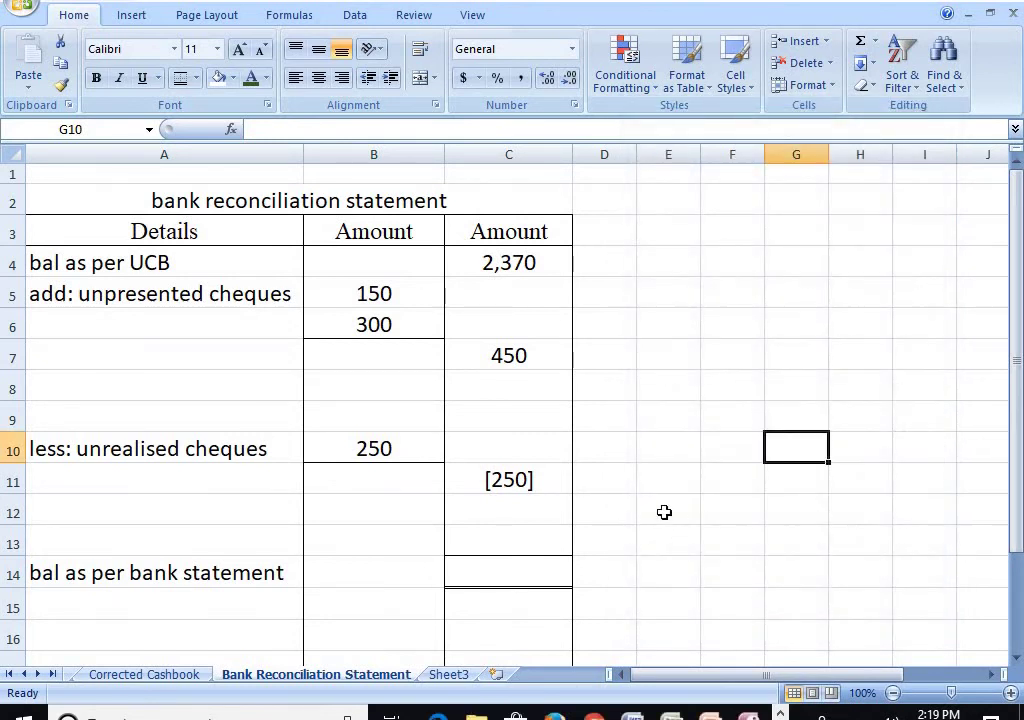
Reopen Calculator, compute 2370 + 450 - 250 once more, and return to C14 on the Bank Reconciliation Statement sheet.
{"action": "left_click", "coordinate": [525, 560]}
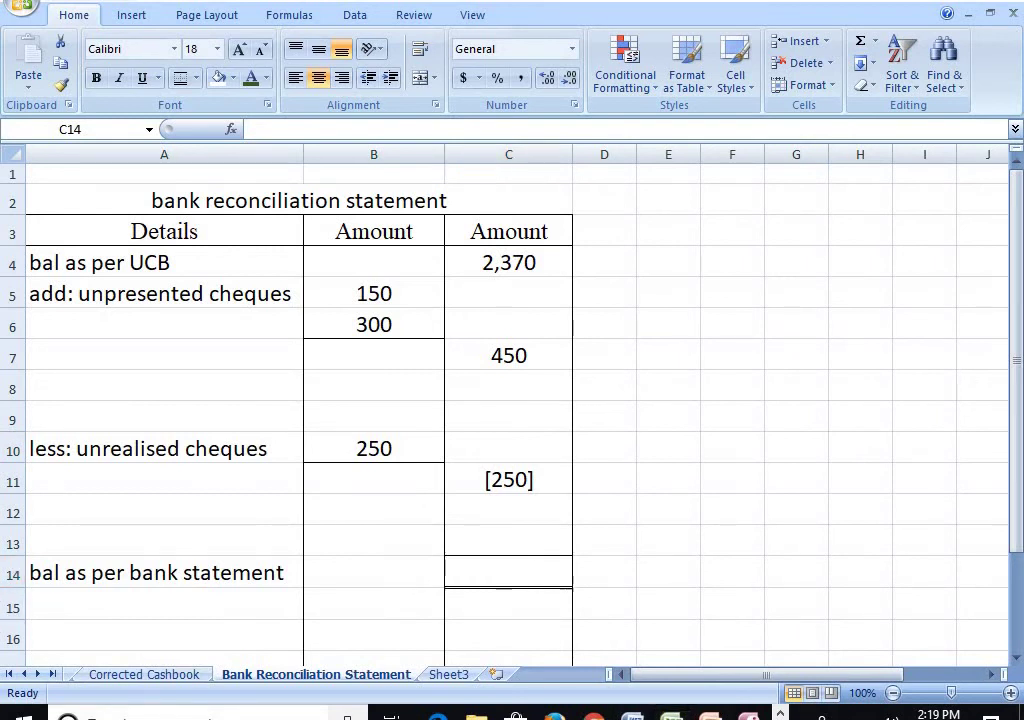
{"action": "left_click", "coordinate": [140, 710]}
{"action": "type", "text": "cal"}
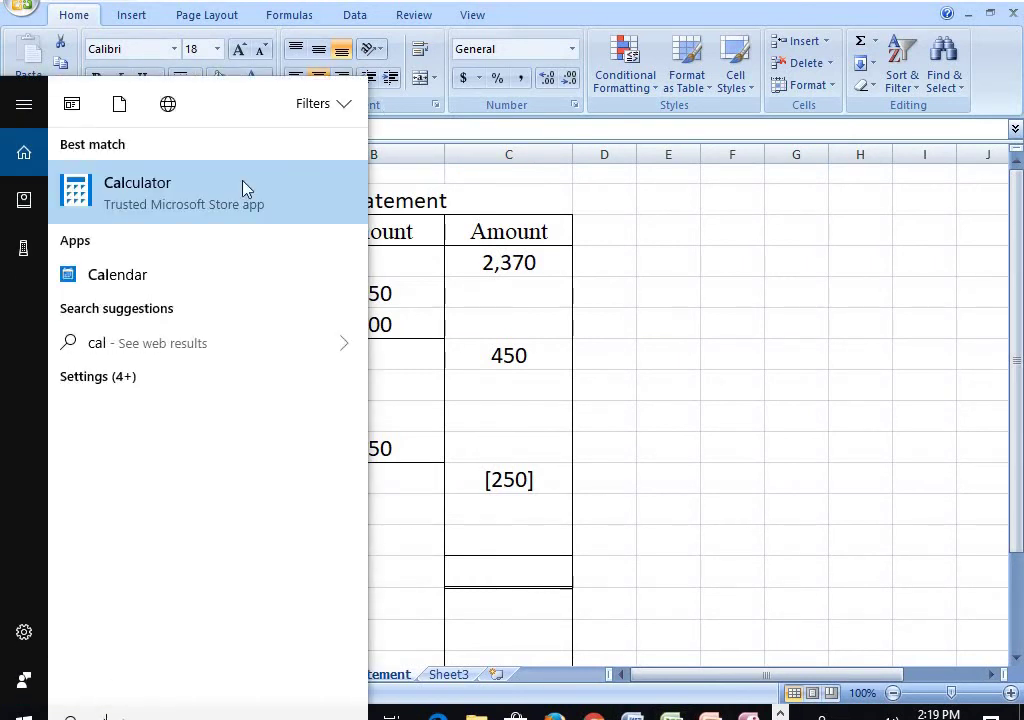
{"action": "left_click", "coordinate": [247, 214]}
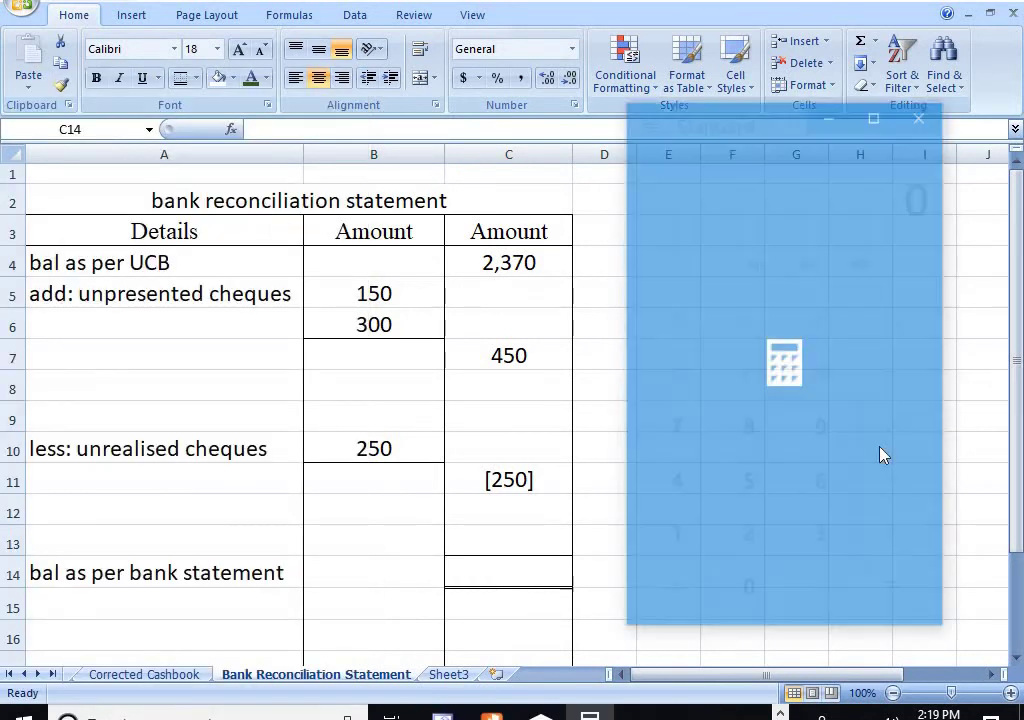
{"action": "left_click", "coordinate": [752, 562]}
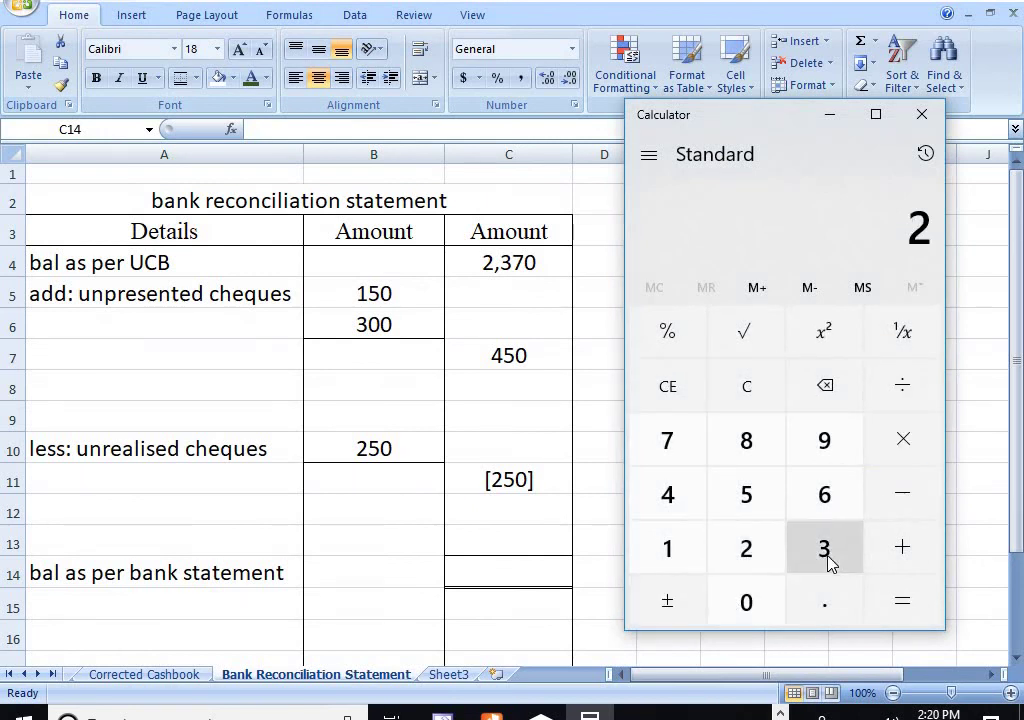
{"action": "left_click", "coordinate": [826, 556]}
{"action": "left_click", "coordinate": [667, 441]}
{"action": "left_click", "coordinate": [744, 600]}
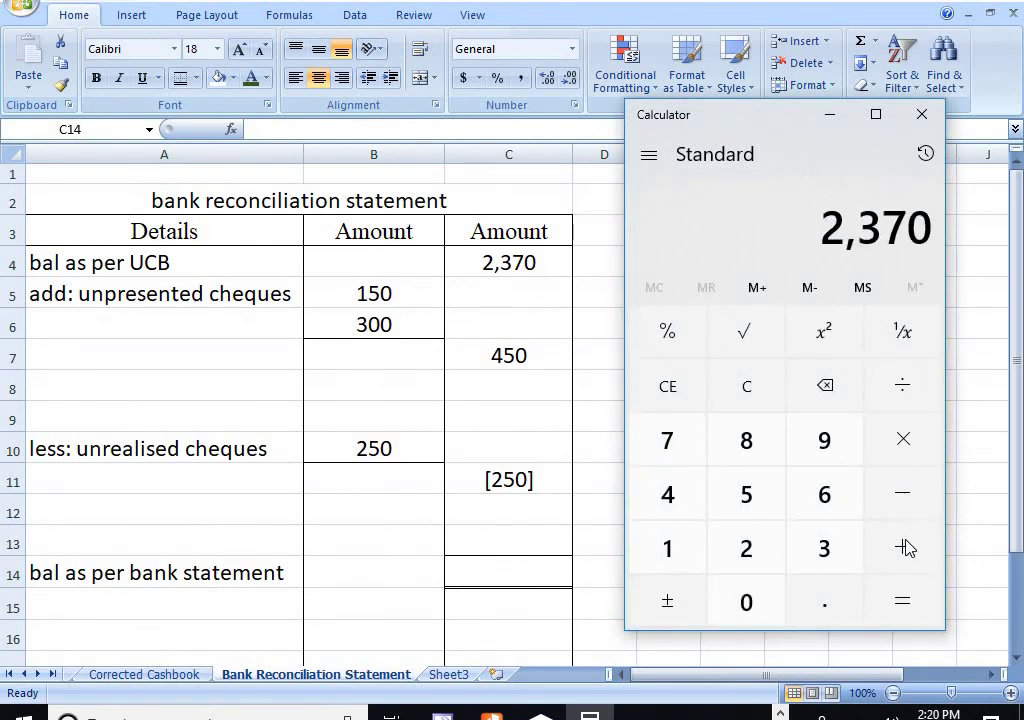
{"action": "left_click", "coordinate": [905, 548]}
{"action": "left_click", "coordinate": [686, 496]}
{"action": "left_click", "coordinate": [767, 497]}
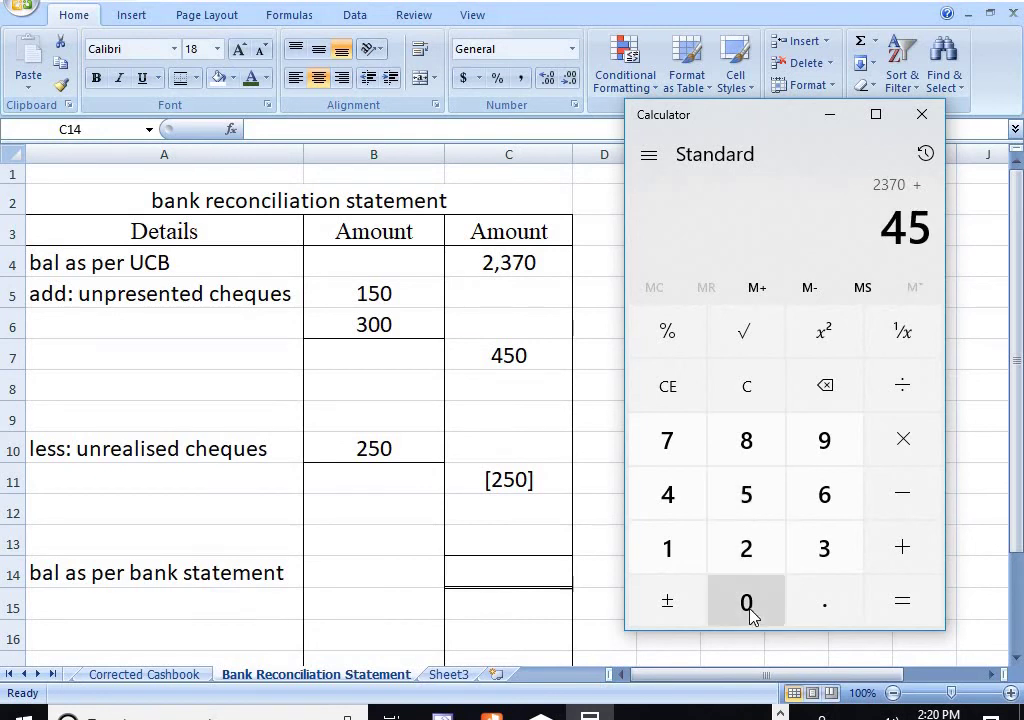
{"action": "left_click", "coordinate": [751, 612]}
{"action": "left_click", "coordinate": [901, 512]}
{"action": "left_click", "coordinate": [757, 560]}
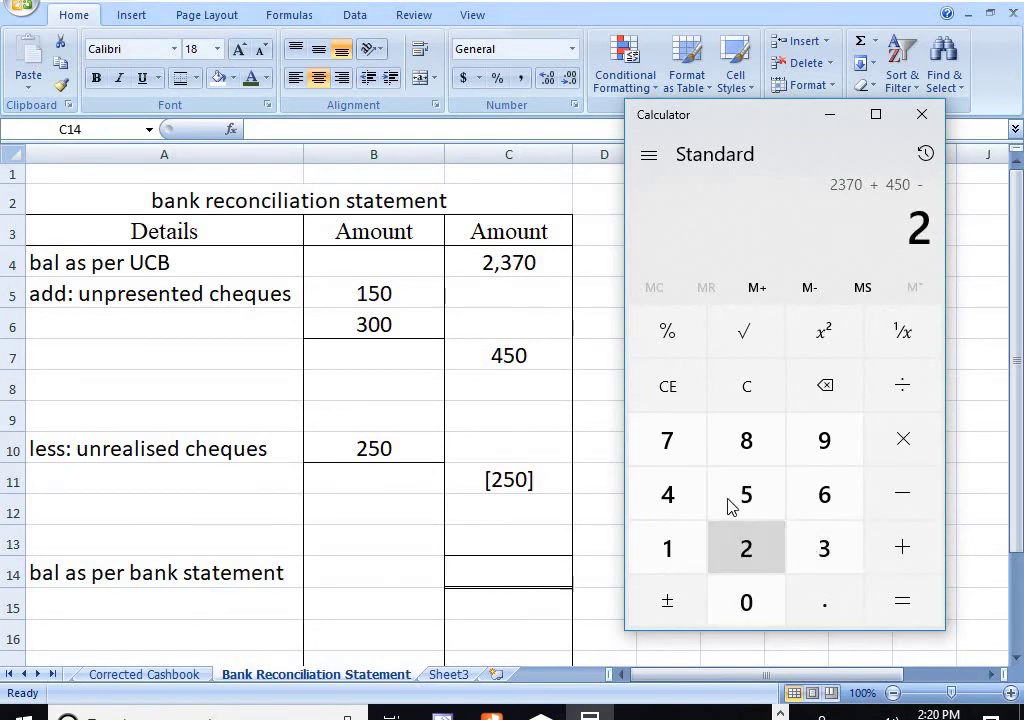
{"action": "left_click", "coordinate": [744, 495]}
{"action": "left_click", "coordinate": [746, 600]}
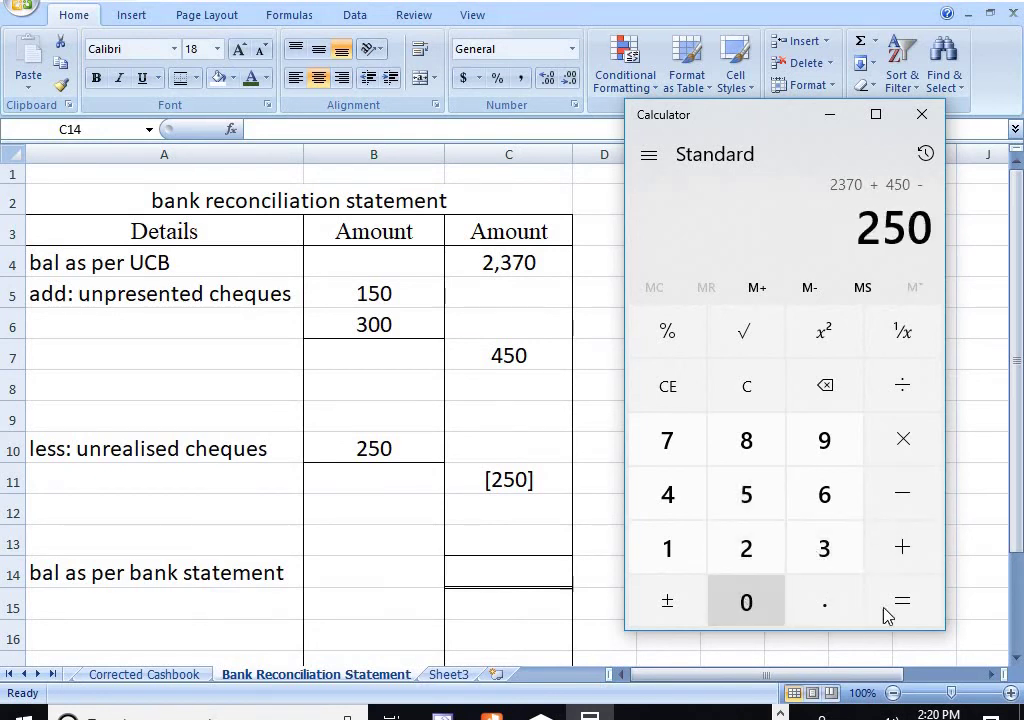
{"action": "left_click", "coordinate": [889, 614]}
{"action": "left_click", "coordinate": [516, 566]}
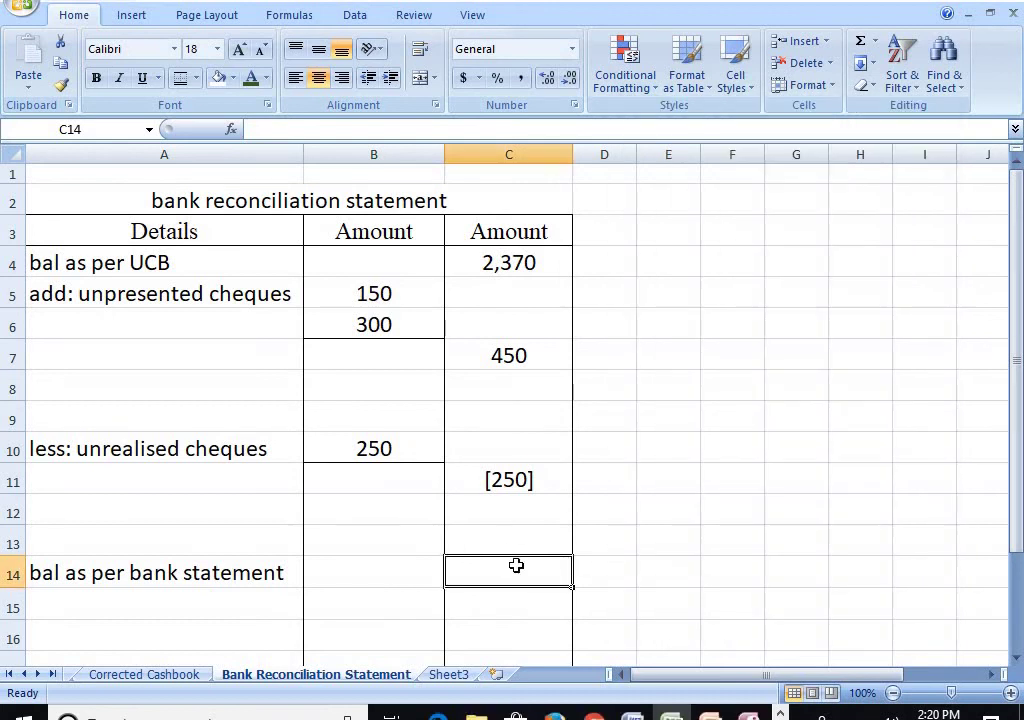
Enter 2,570 in C14 as the balance as per bank statement.
{"action": "type", "text": "2,"}
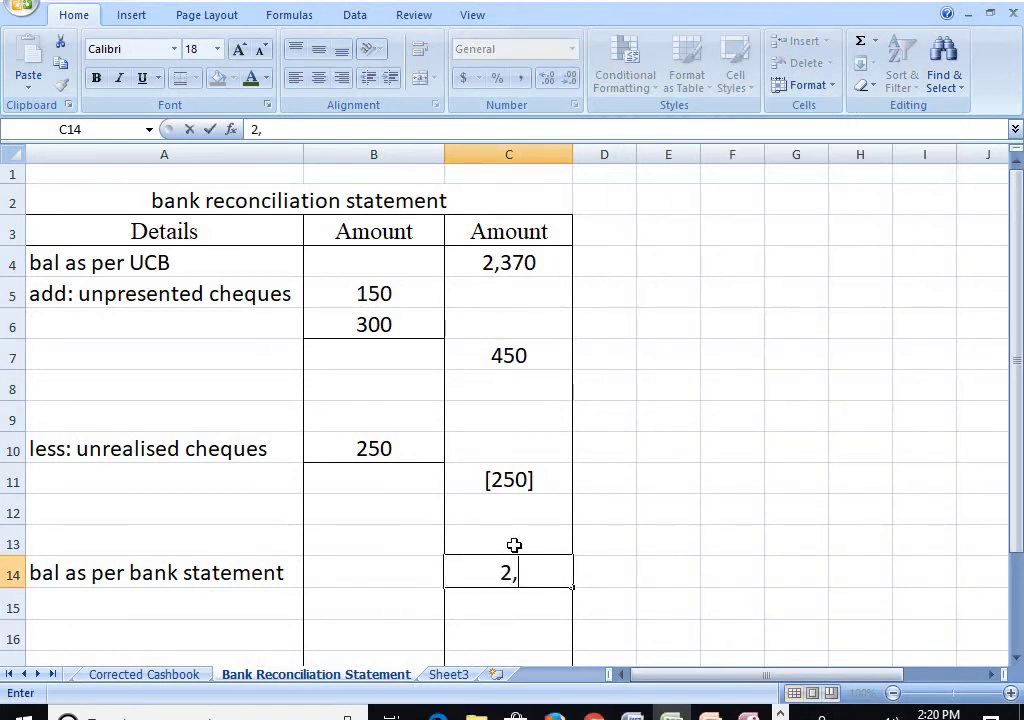
{"action": "type", "text": "570"}
{"action": "left_click", "coordinate": [815, 395]}
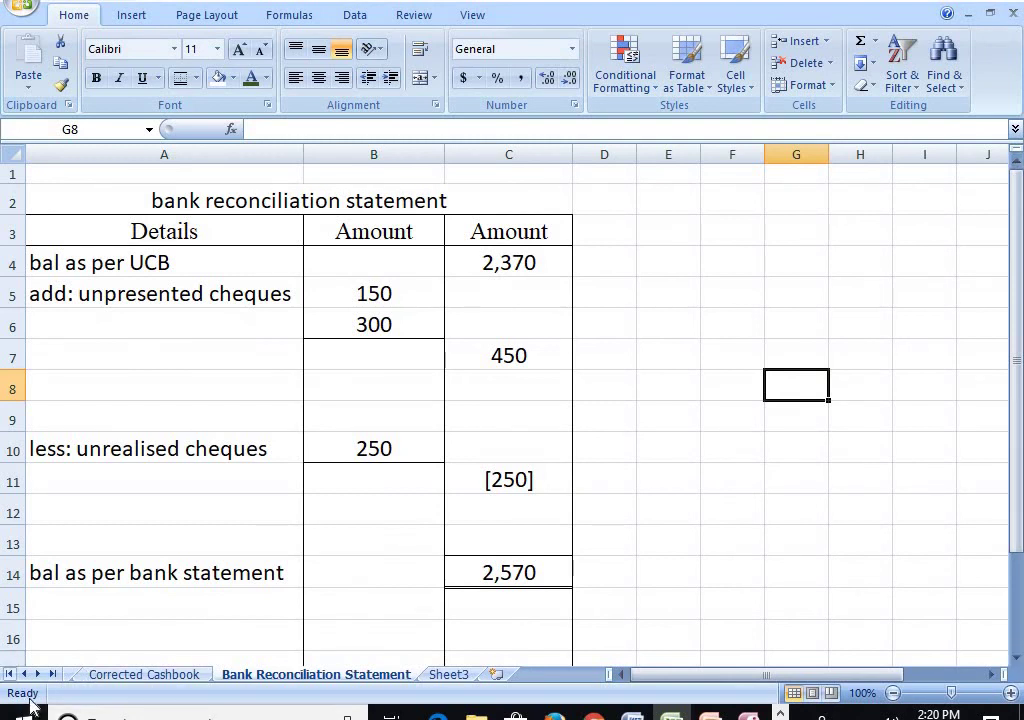
On the Bank Statement sheet, make the closing balance in F11 bold with dark red font colour.
{"action": "left_click", "coordinate": [9, 676]}
{"action": "left_click", "coordinate": [100, 678]}
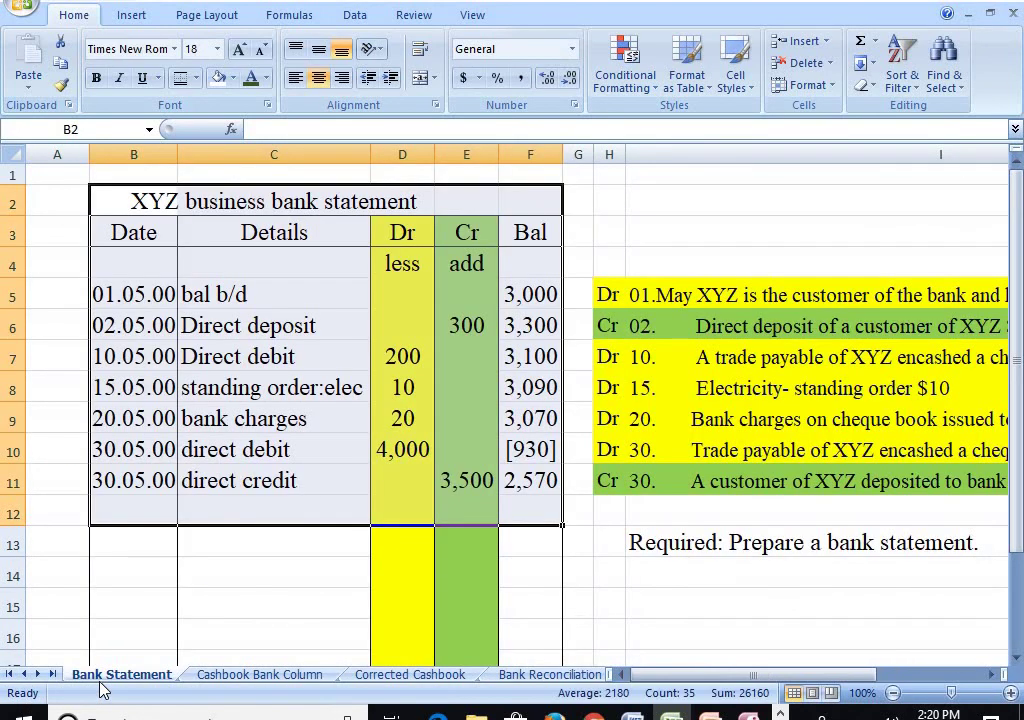
{"action": "left_click", "coordinate": [491, 568]}
{"action": "left_click", "coordinate": [545, 481]}
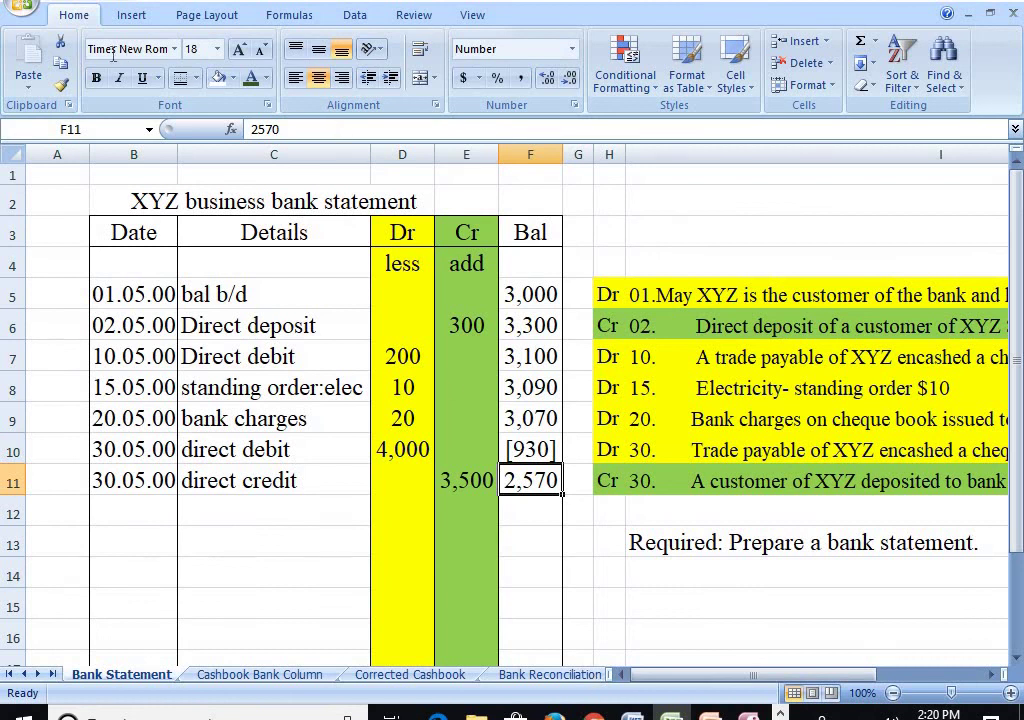
{"action": "left_click", "coordinate": [96, 78]}
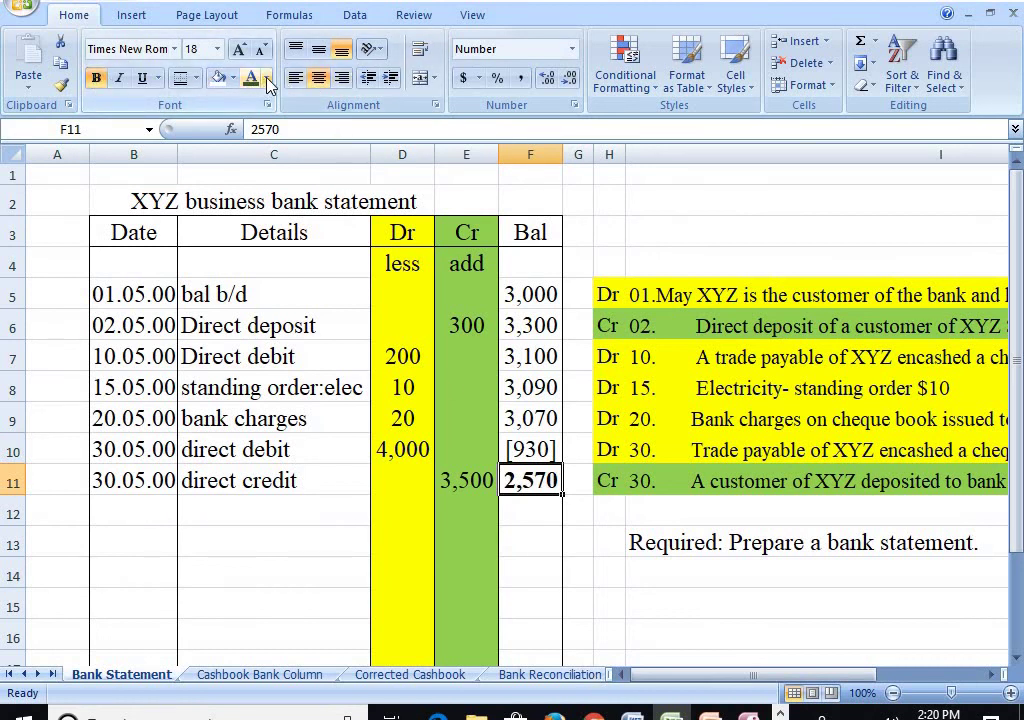
{"action": "left_click", "coordinate": [267, 79]}
{"action": "left_click", "coordinate": [250, 252]}
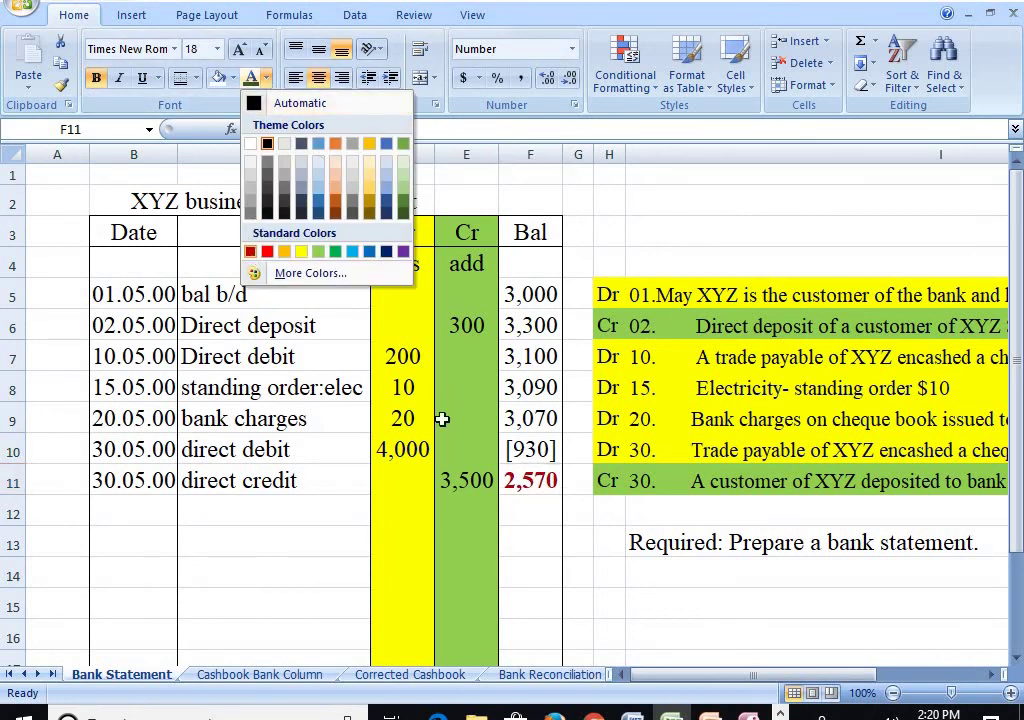
{"action": "left_click", "coordinate": [537, 569]}
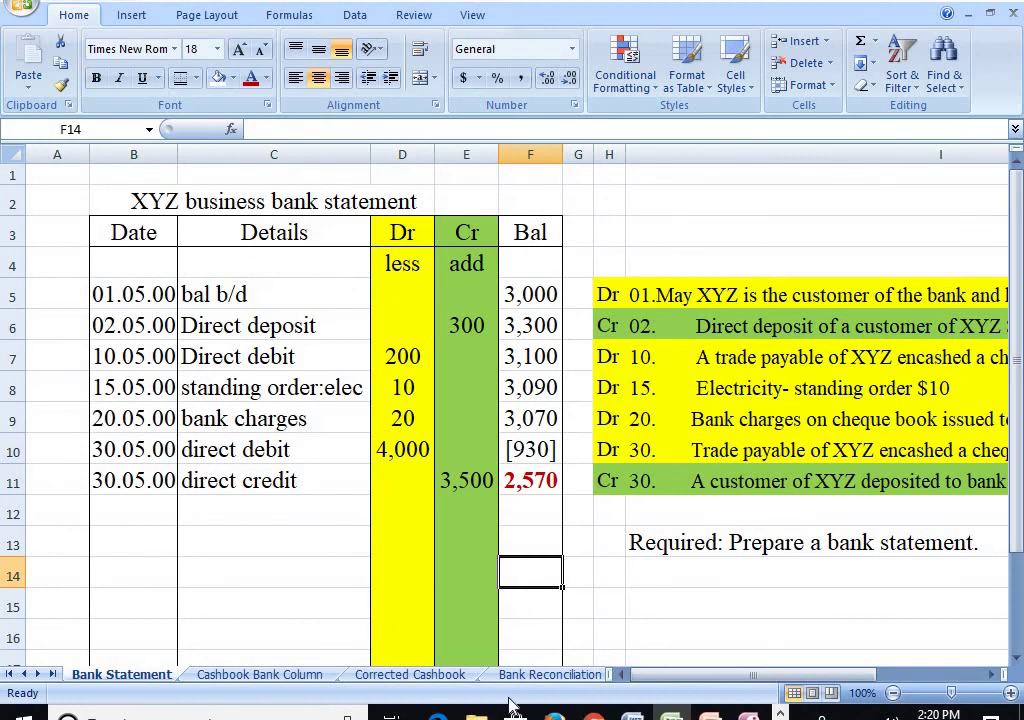
On the Bank Reconciliation Statement sheet, make the bank statement balance in C14 bold and dark red.
{"action": "left_click", "coordinate": [545, 675]}
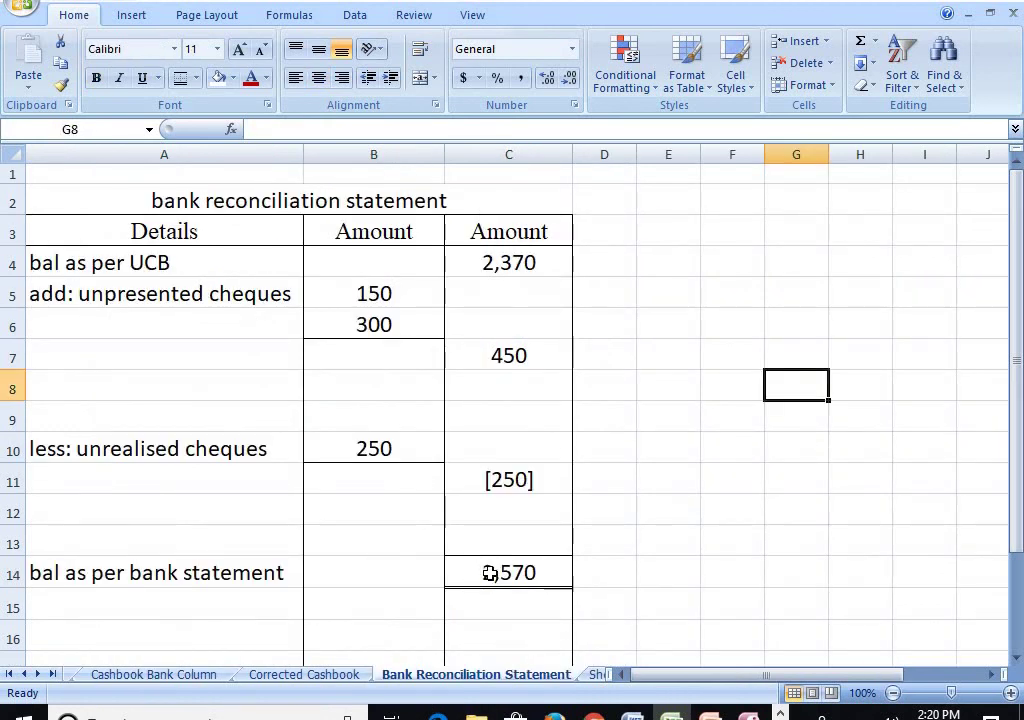
{"action": "left_click", "coordinate": [490, 573]}
{"action": "left_click", "coordinate": [251, 78]}
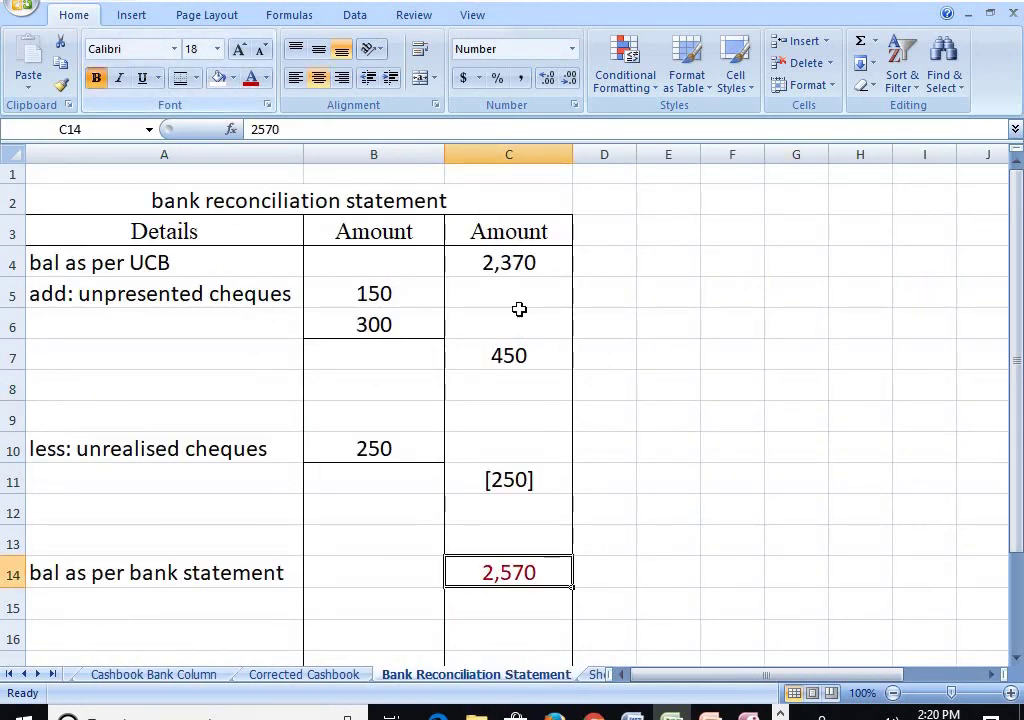
{"action": "left_click", "coordinate": [796, 478]}
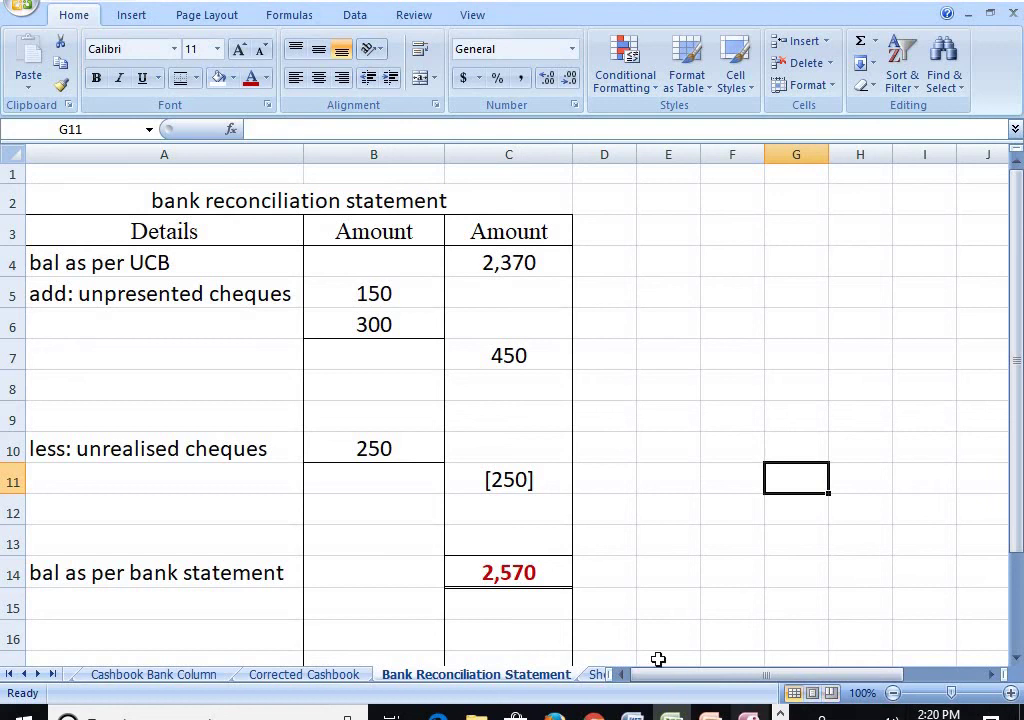
Review the reconciliation's final balance and title, and return to the Bank Statement sheet to compare its closing balance.
{"action": "left_click", "coordinate": [539, 572]}
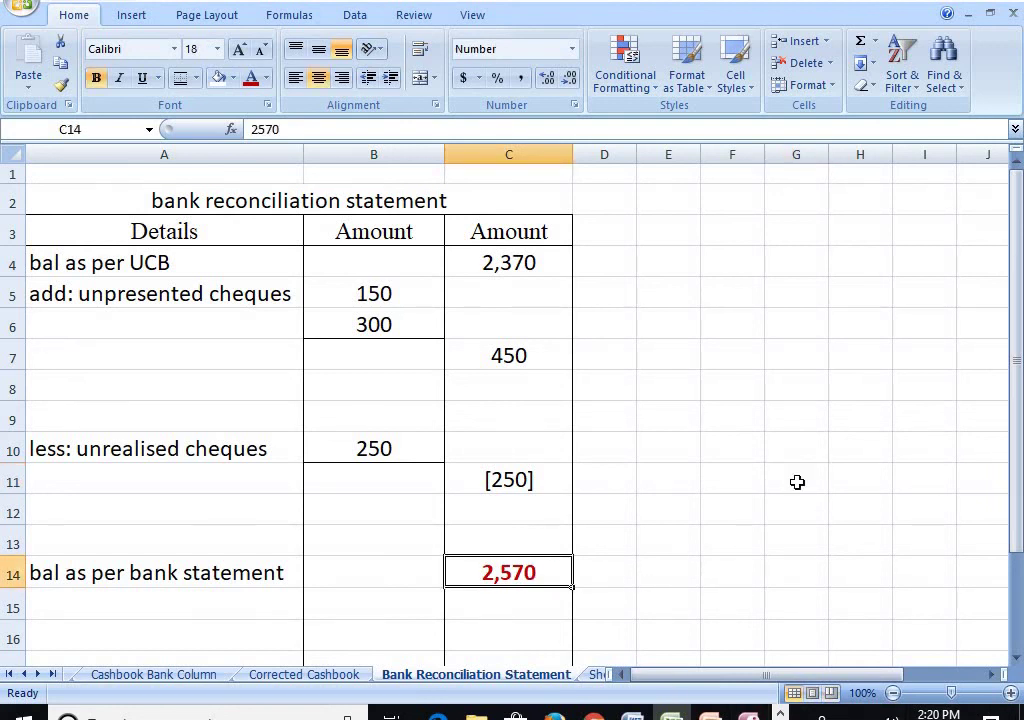
{"action": "left_click", "coordinate": [245, 207]}
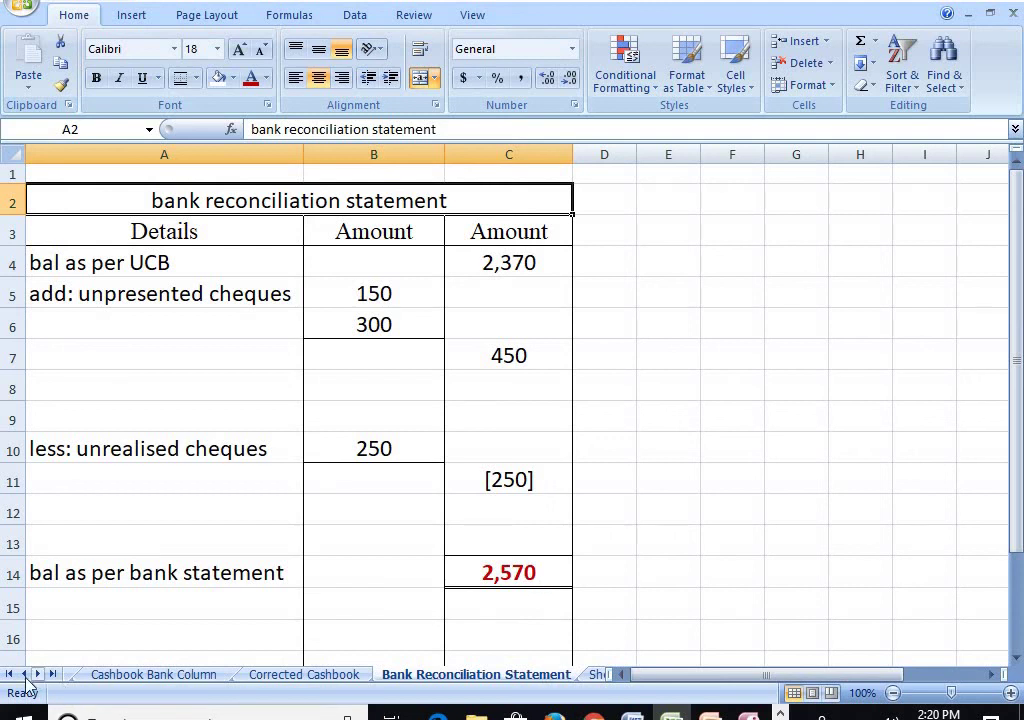
{"action": "left_click", "coordinate": [10, 674]}
{"action": "left_click", "coordinate": [120, 674]}
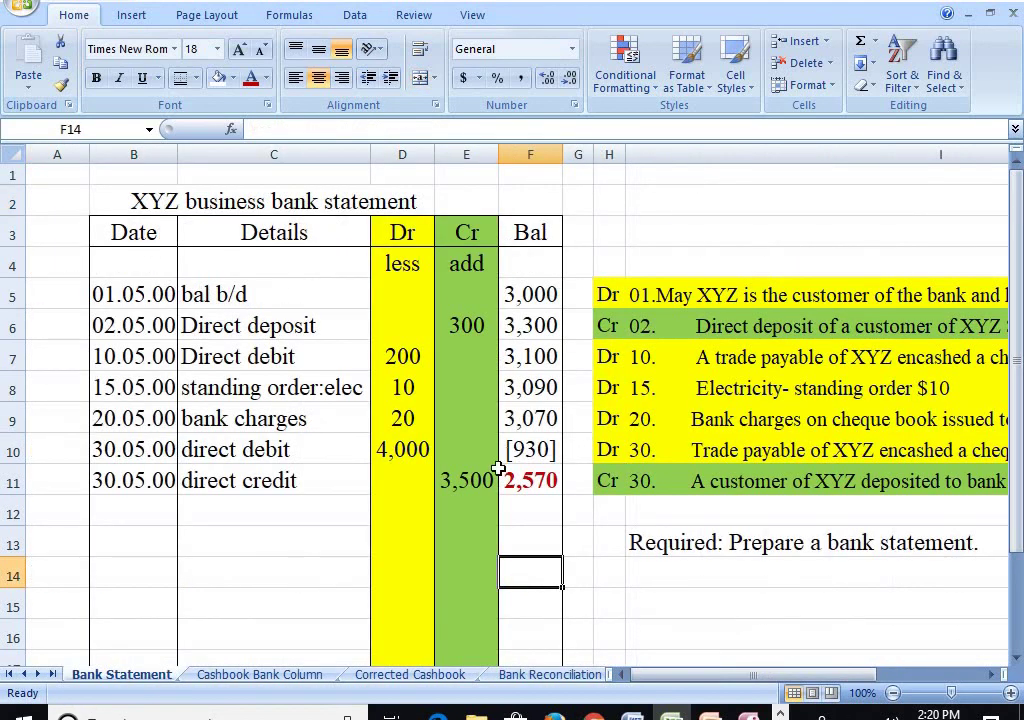